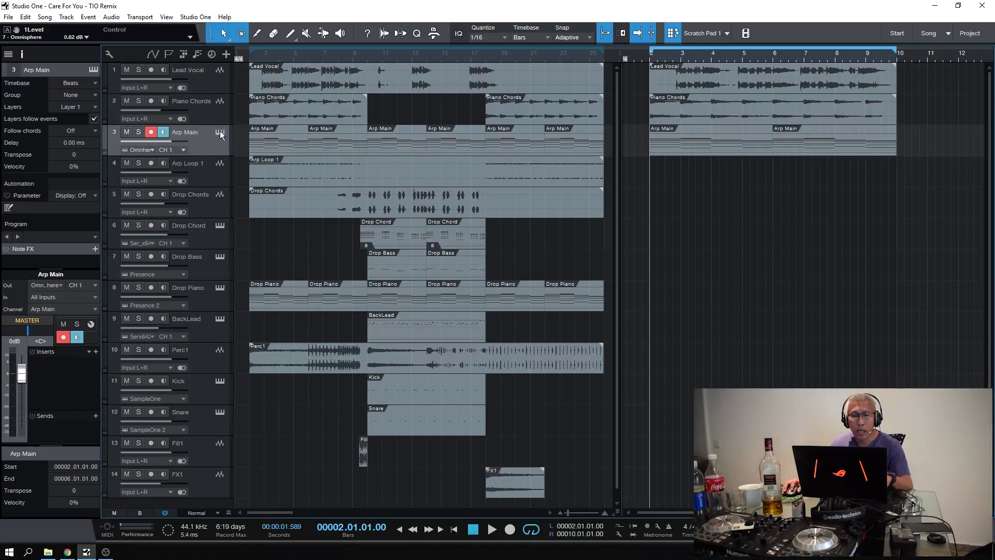
- Solo the Lead Vocal and Piano Chords tracks and play them back in the scratch pad
left_click(201, 79)
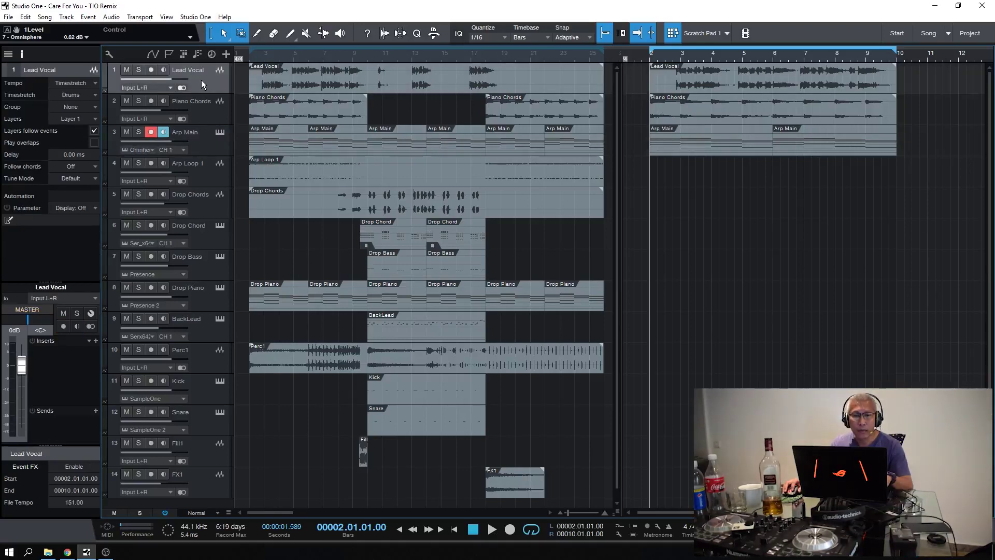
left_click(138, 70)
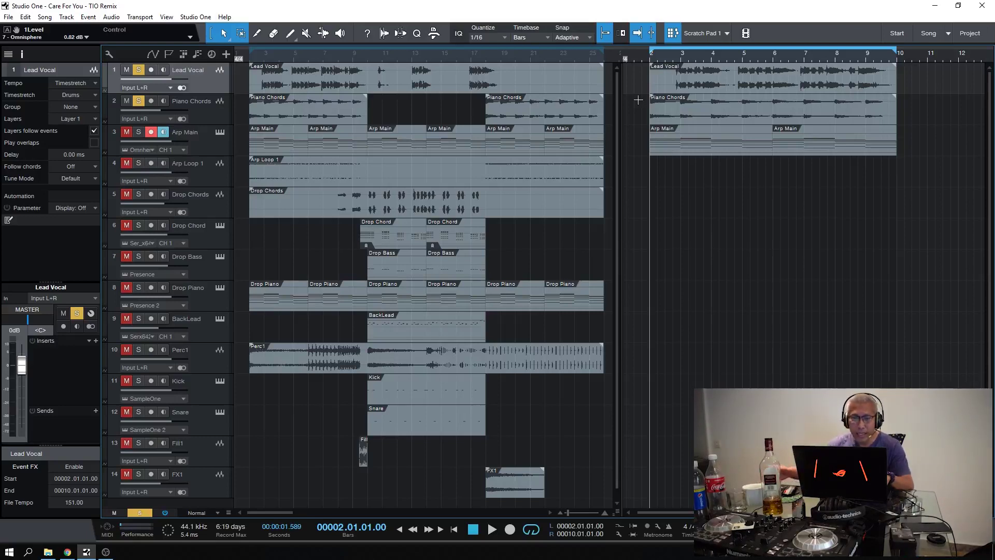
key("space")
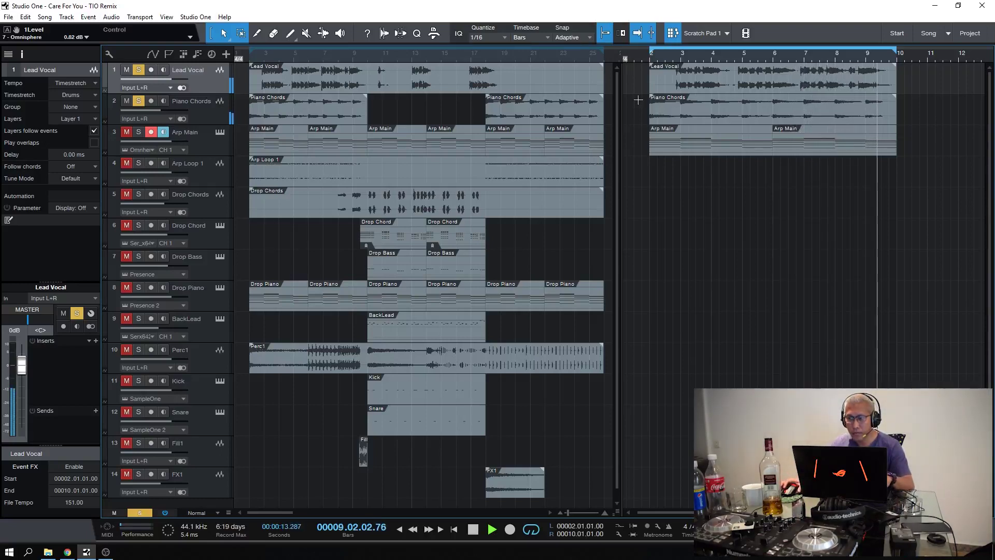
key("space")
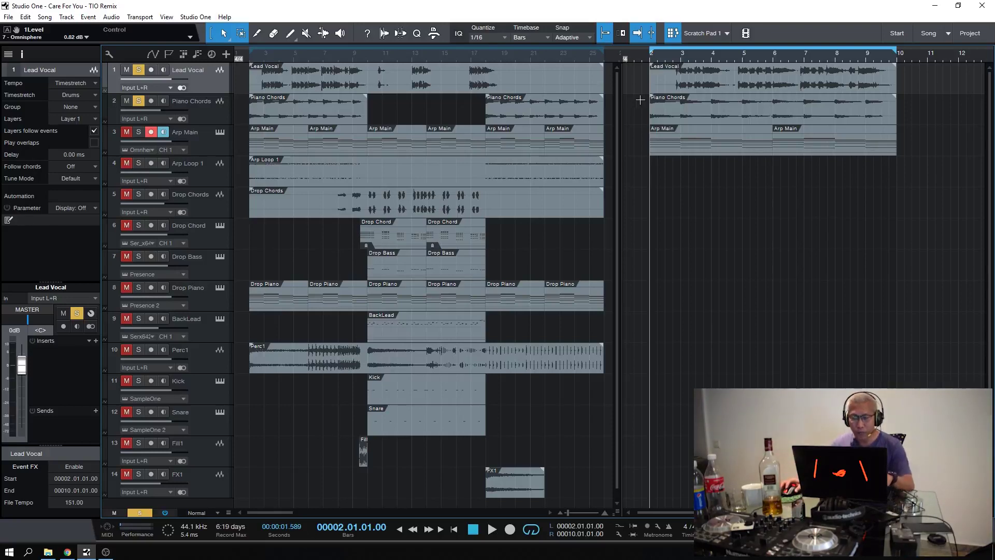
- Clear the current solos, solo only the Piano Chords track and listen to the start of its scratch pad event
left_click(138, 70)
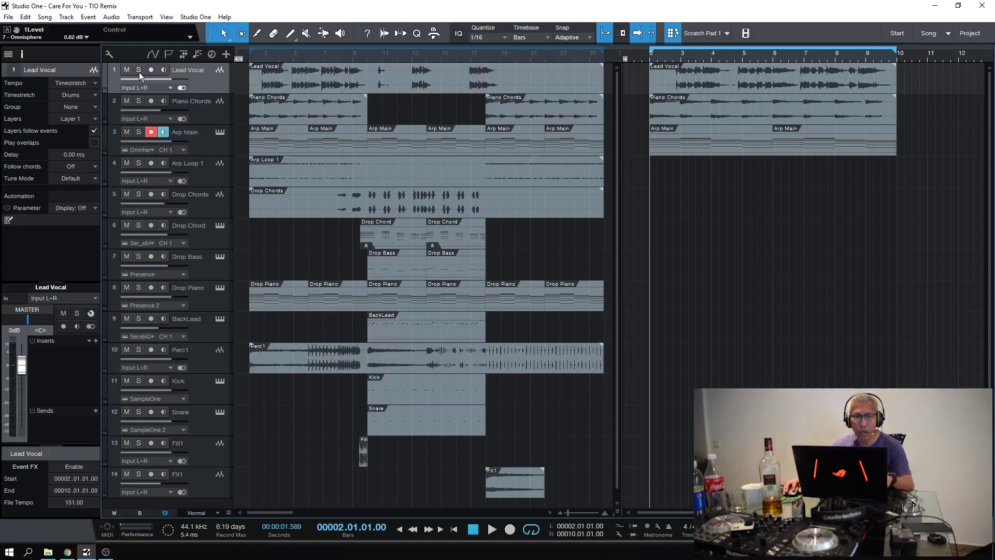
left_click(138, 101)
key("space")
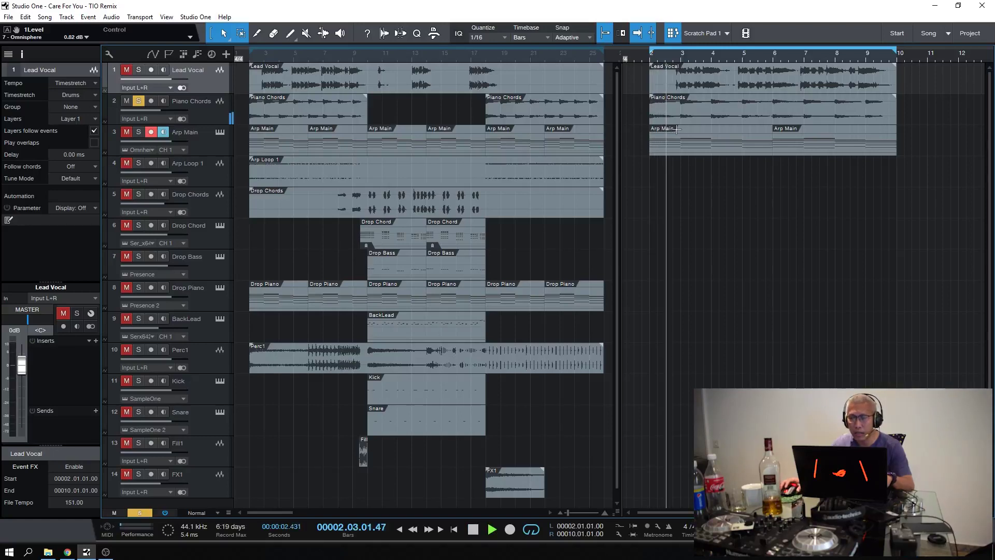
key("space")
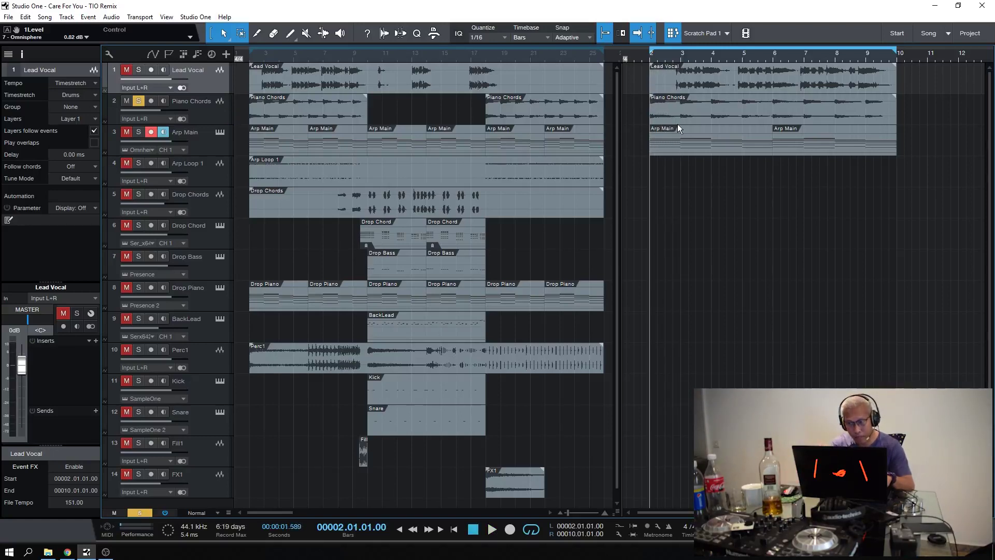
key("space")
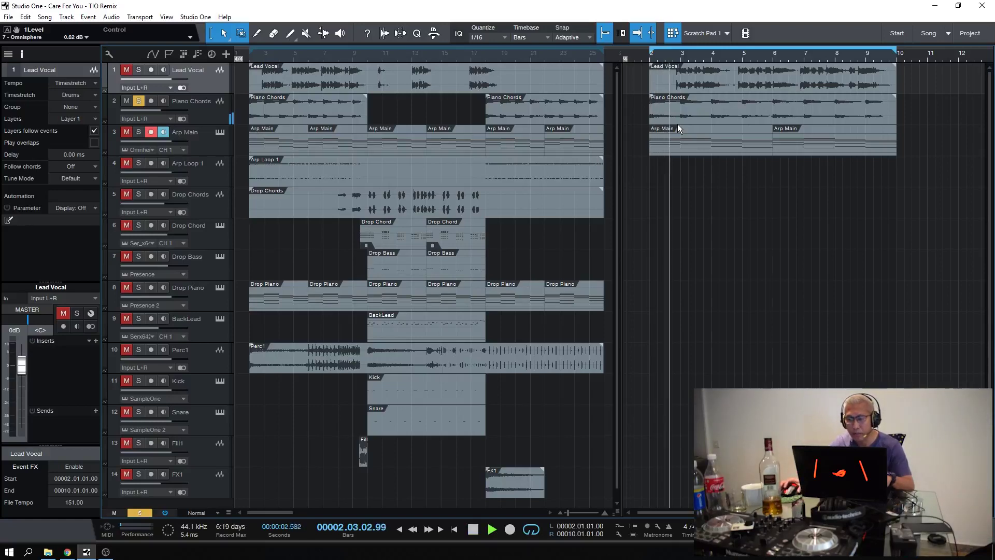
key("space")
- Detect the chords of the scratch pad's Piano Chords audio event and inspect them with the track temporarily enlarged
right_click(713, 113)
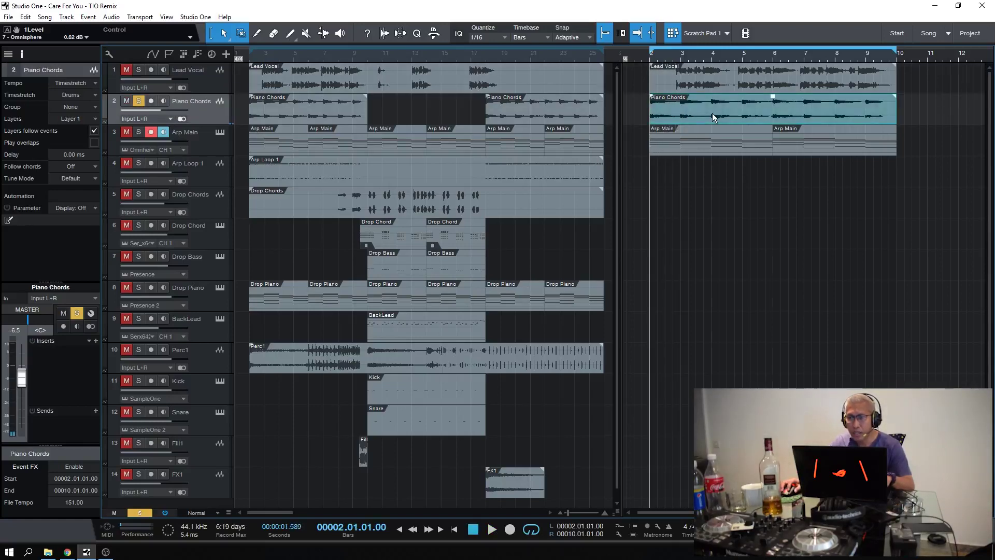
mouse_move(742, 311)
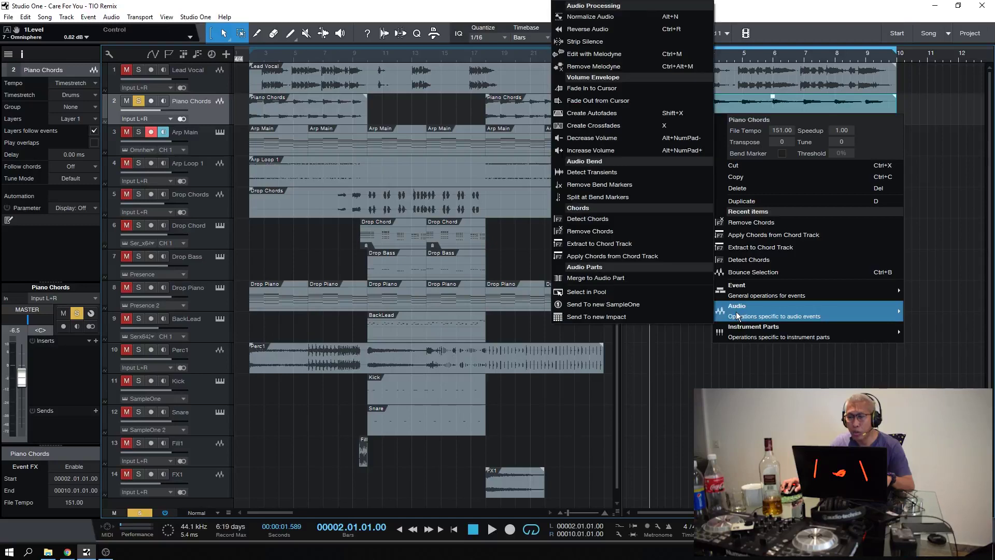
left_click(637, 220)
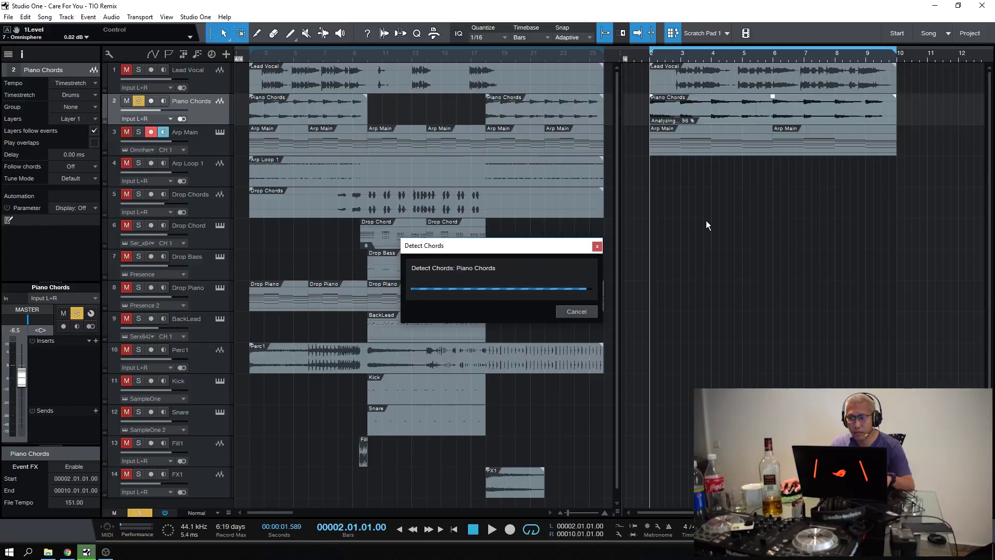
left_click(713, 177)
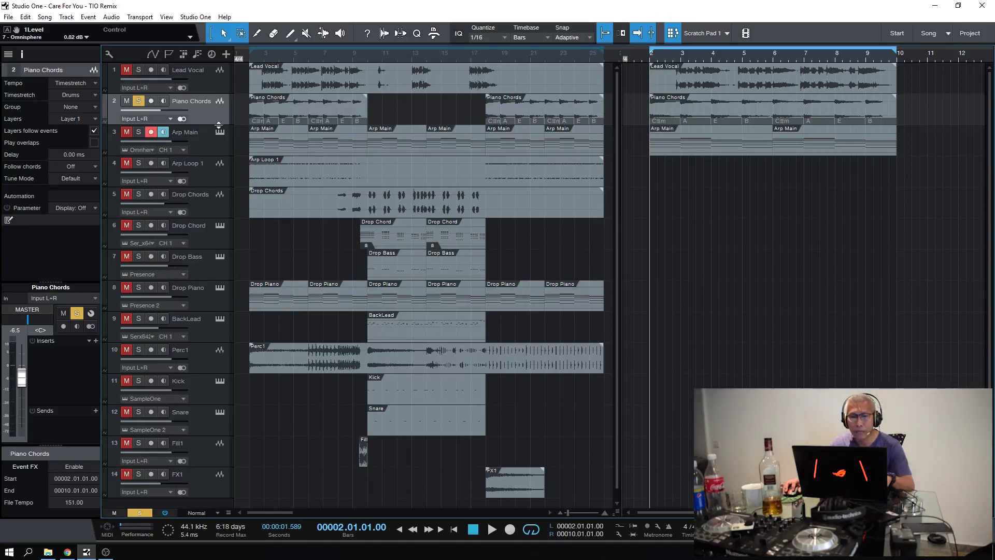
left_click_drag(219, 125, 205, 170)
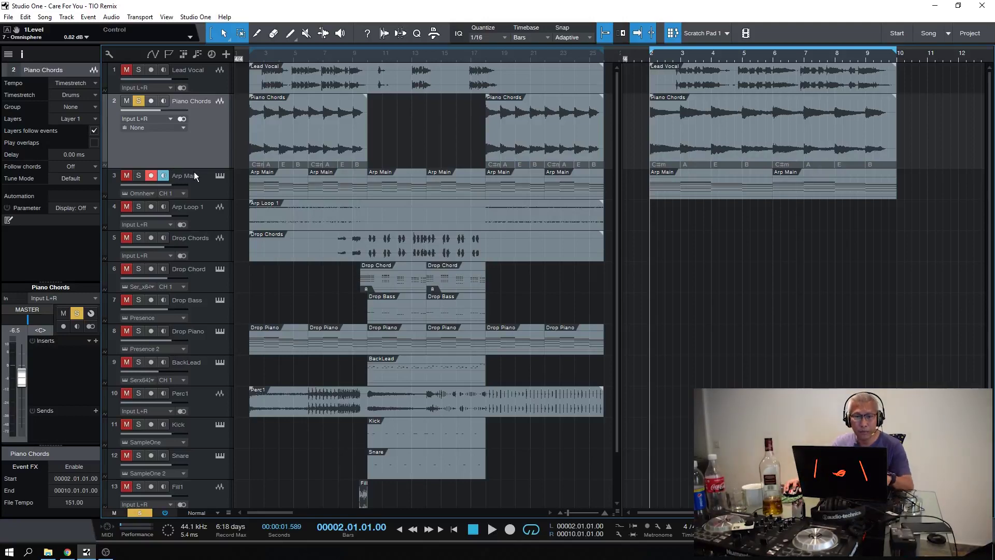
left_click_drag(207, 167, 206, 123)
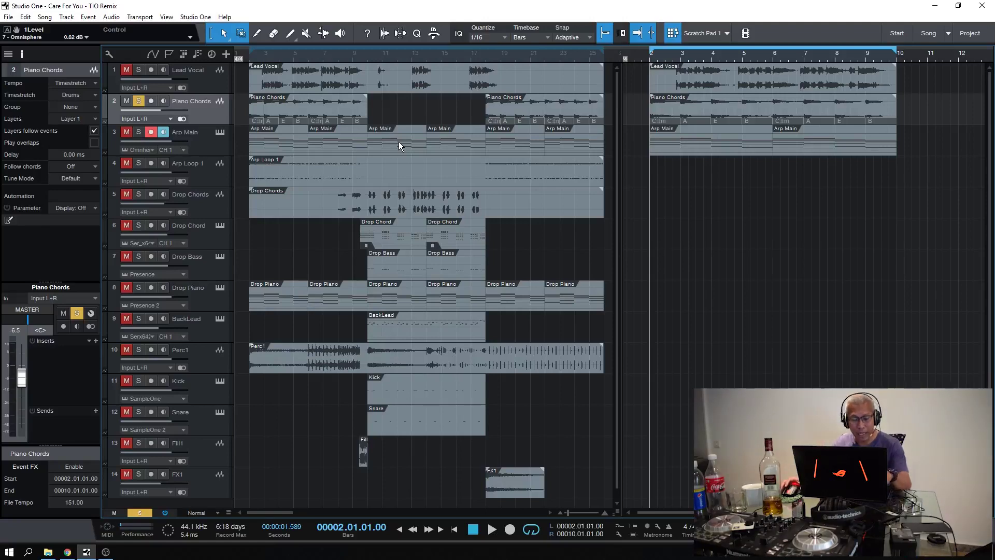
- Switch the solo from Piano Chords to Arp Main and open its first scratch pad part in the note editor
left_click(139, 101)
left_click(138, 132)
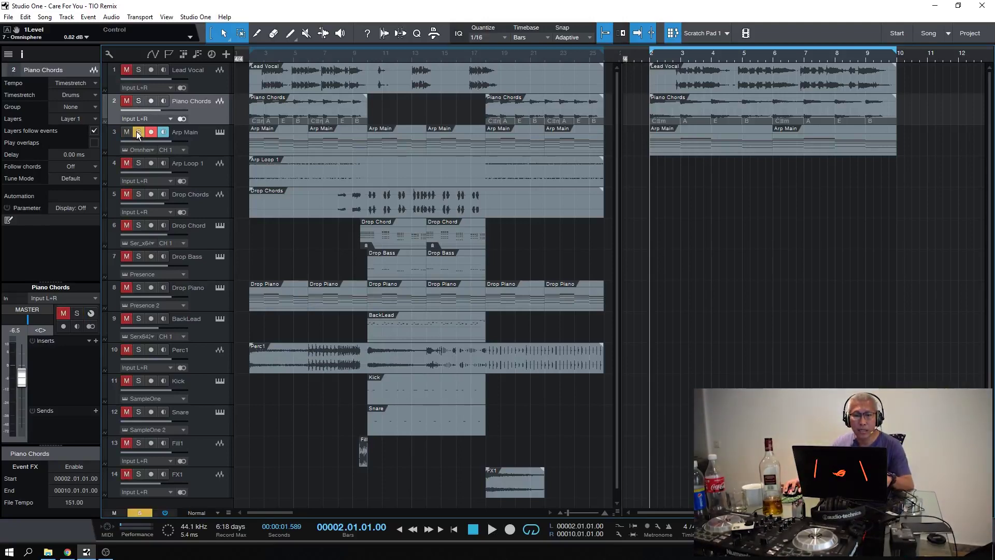
double_click(670, 141)
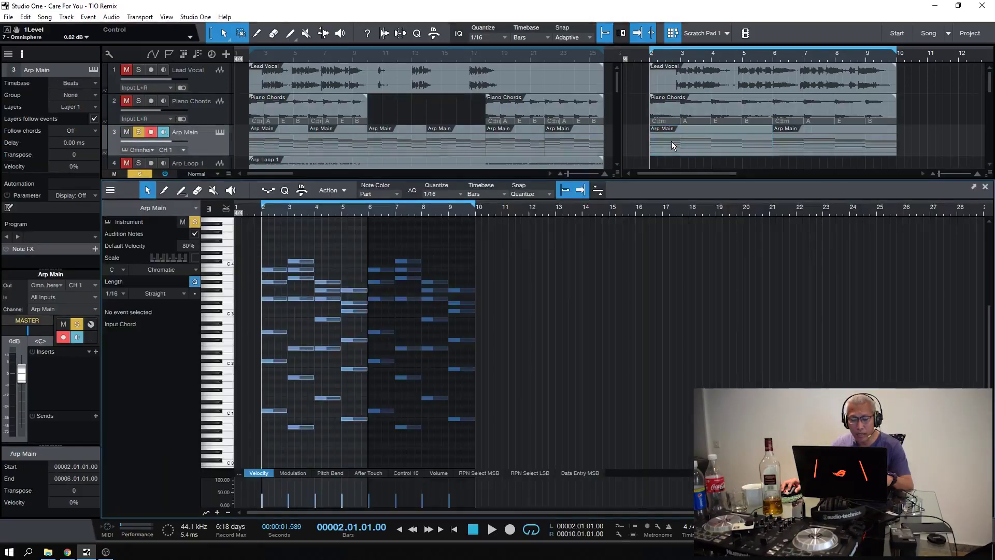
- Check the Omnisphere patch used by Arp Main, close the instrument and play the soloed arp part
left_click(220, 131)
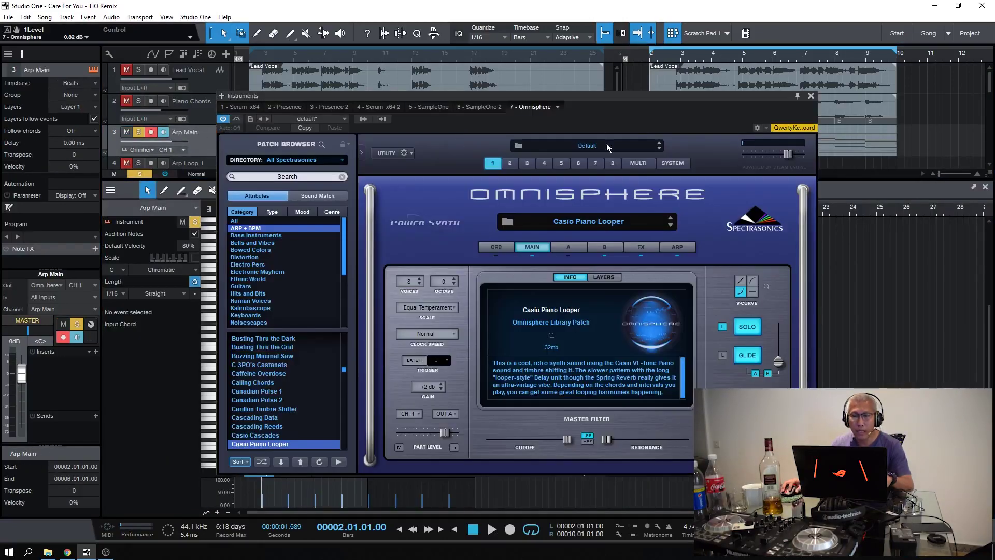
mouse_move(654, 108)
left_mouse_down()
mouse_move(670, 94)
mouse_move(670, 105)
left_mouse_up()
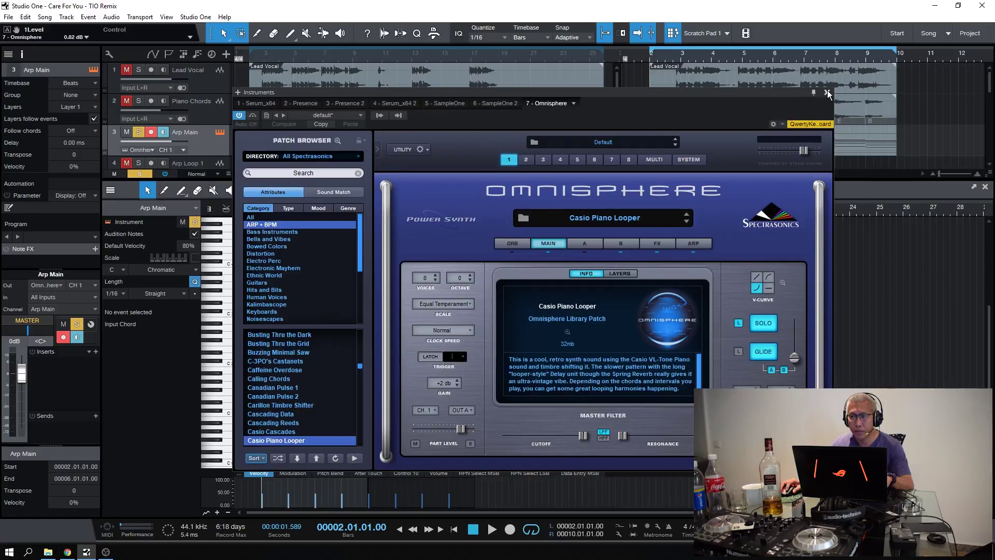
left_click(826, 93)
key("space")
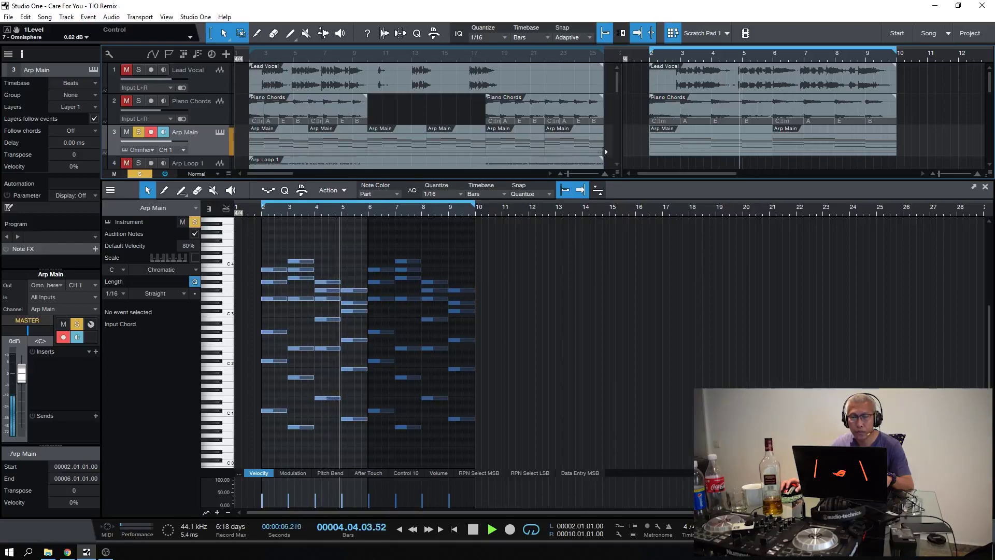
key("space")
- Clear the Arp Main solo, play all scratch pad tracks together and close the note editor
left_click(144, 134)
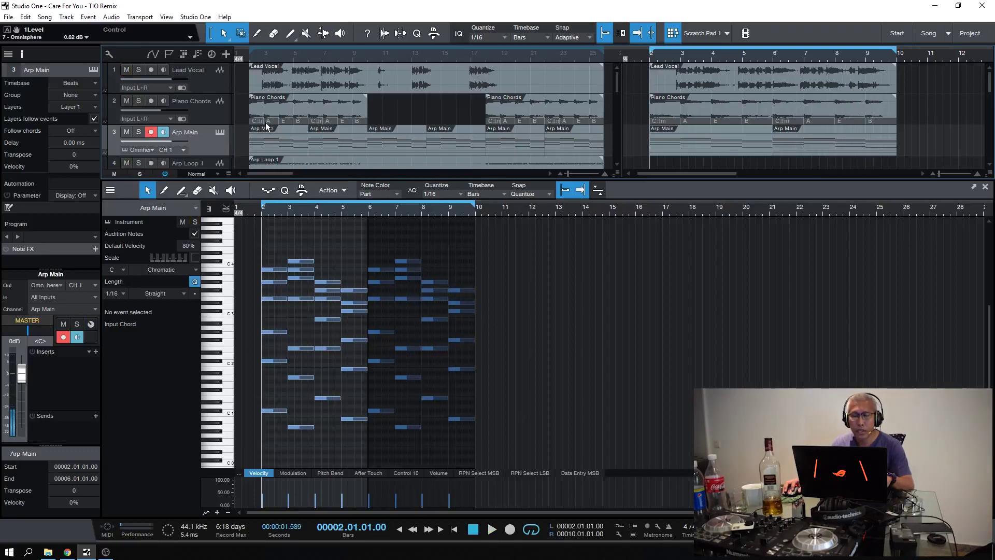
key("space")
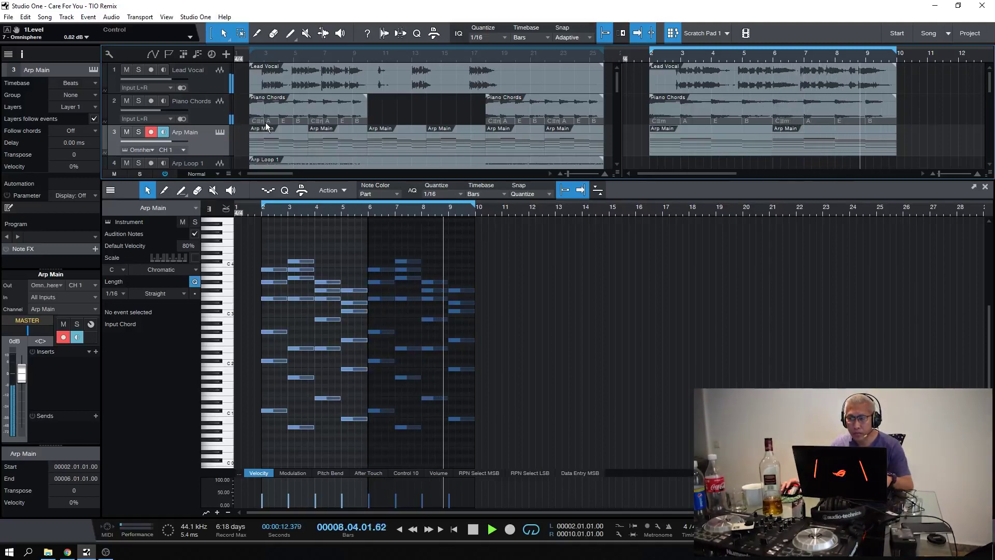
key("space")
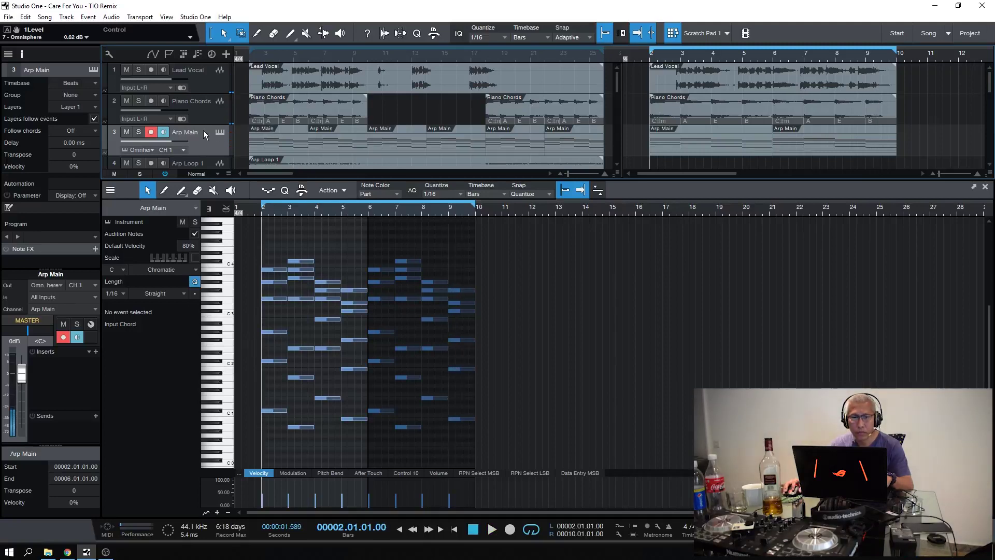
key("F2")
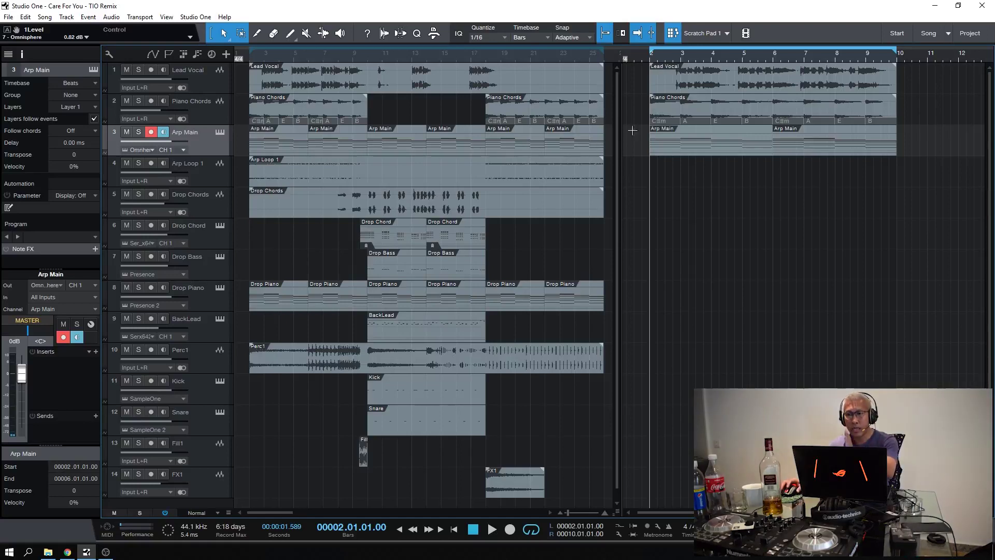
- Hide and show the scratch pad twice to compare it with the main arrangement, leaving it open
left_click(675, 37)
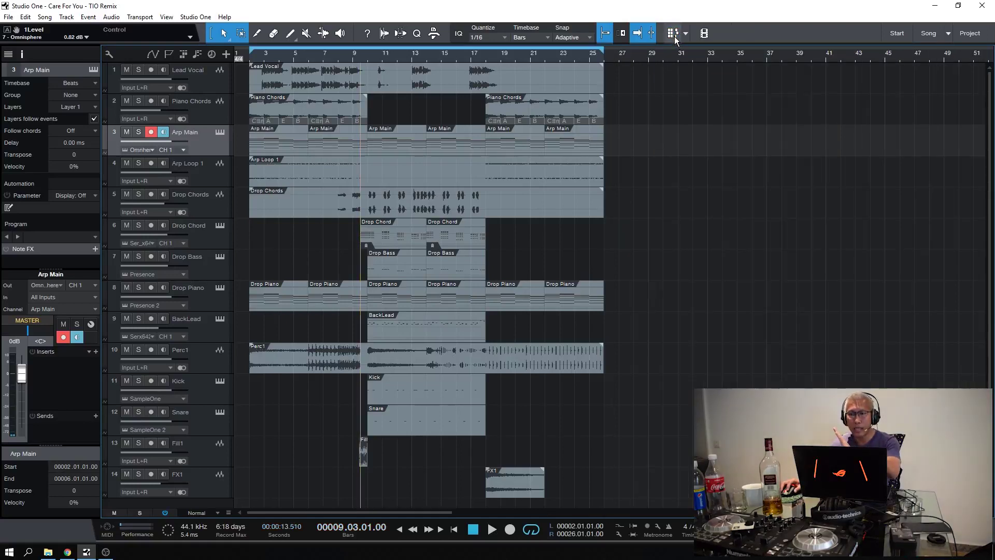
left_click(674, 37)
left_click(674, 36)
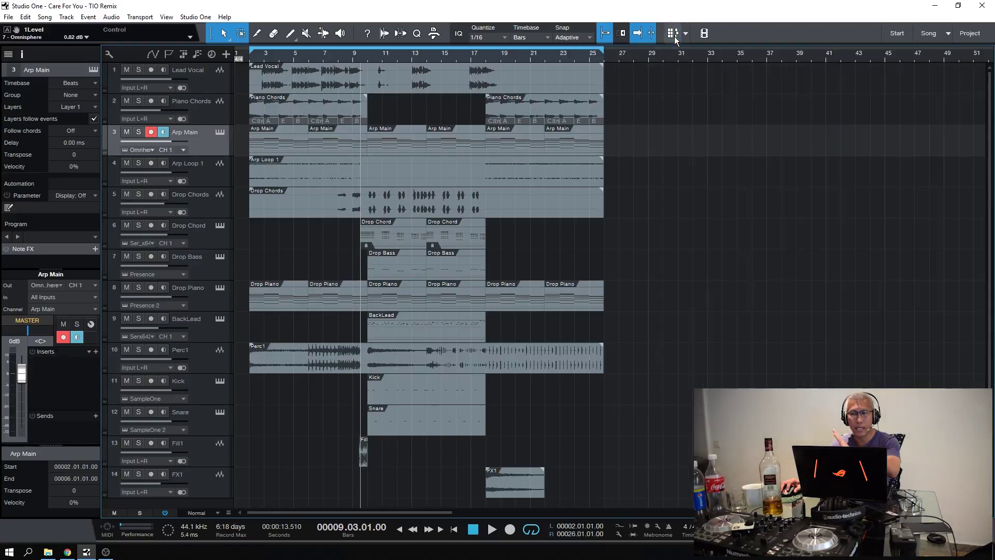
left_click(672, 34)
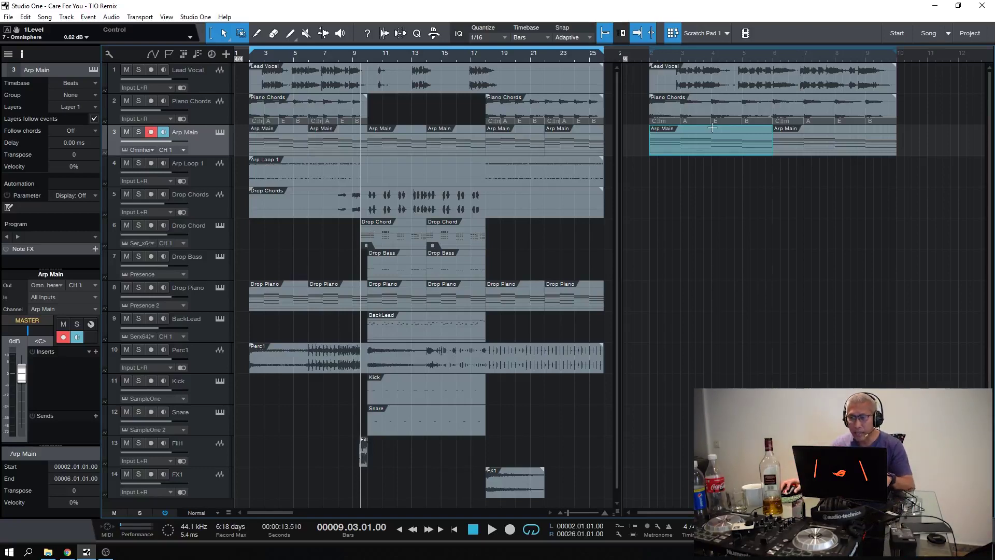
- Select the Lead Vocal event in the scratch pad and briefly play the scratch pad from its start
left_click(649, 81)
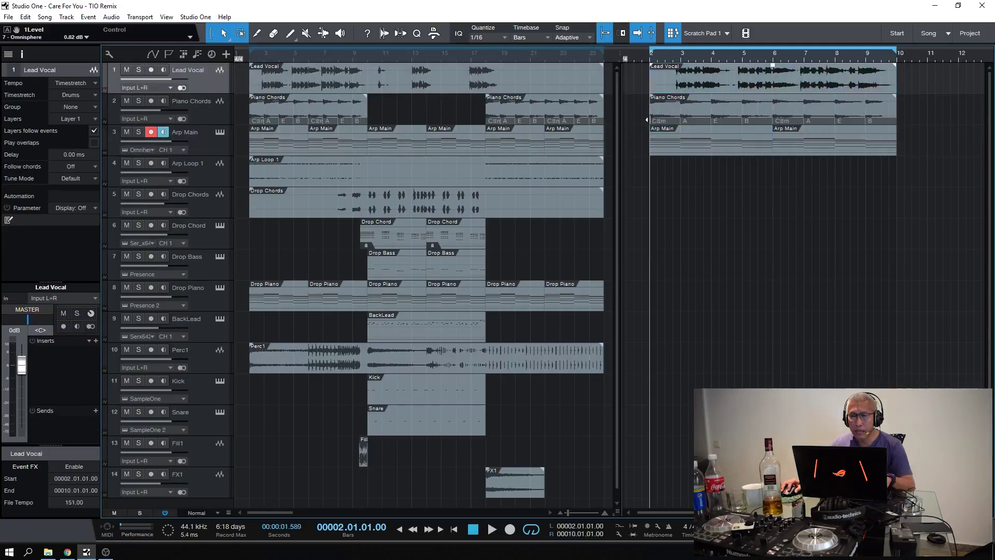
key("space")
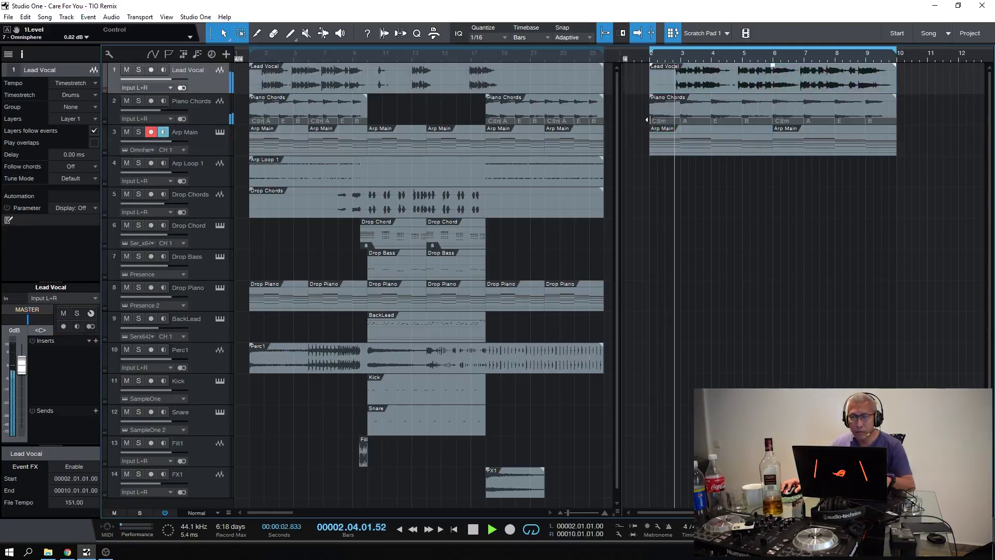
key("space")
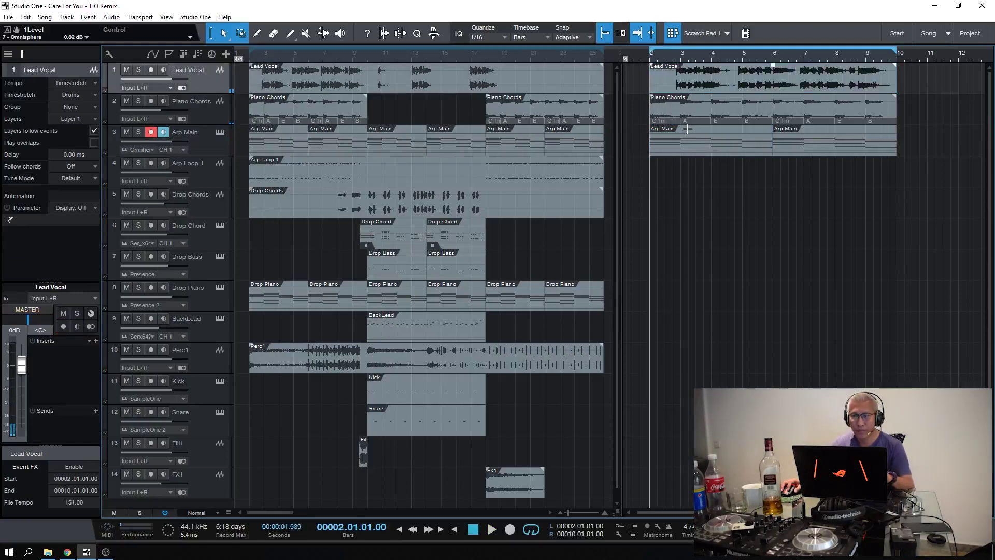
- Review the first scratch pad Arp Main part in the note editor and its Omnisphere instrument, closing both
left_click(688, 146)
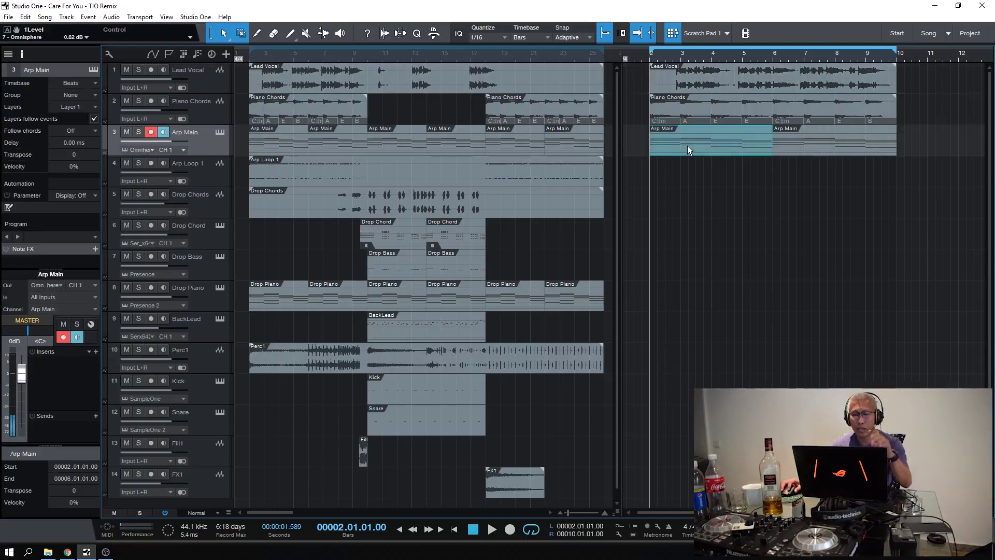
double_click(688, 145)
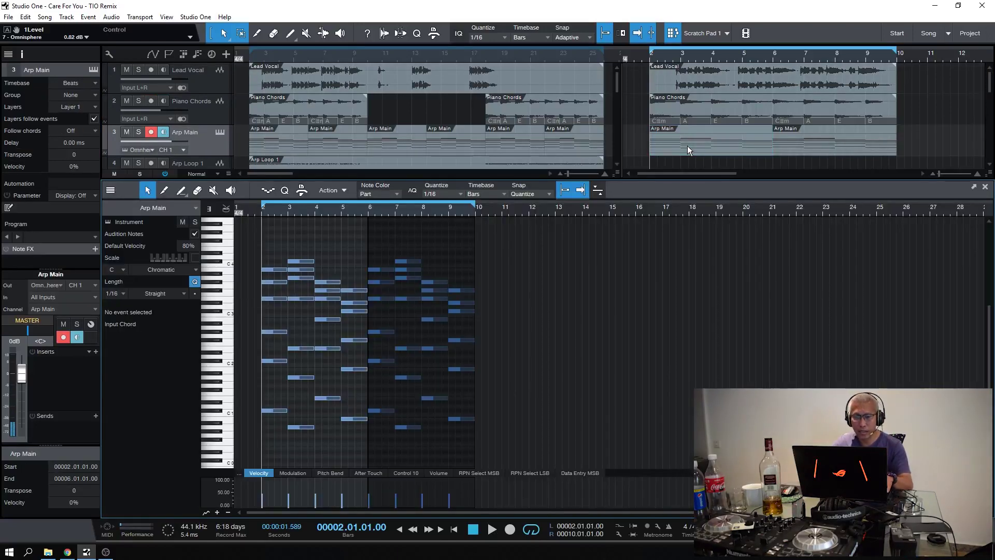
left_click_drag(380, 209, 563, 224)
key("F2")
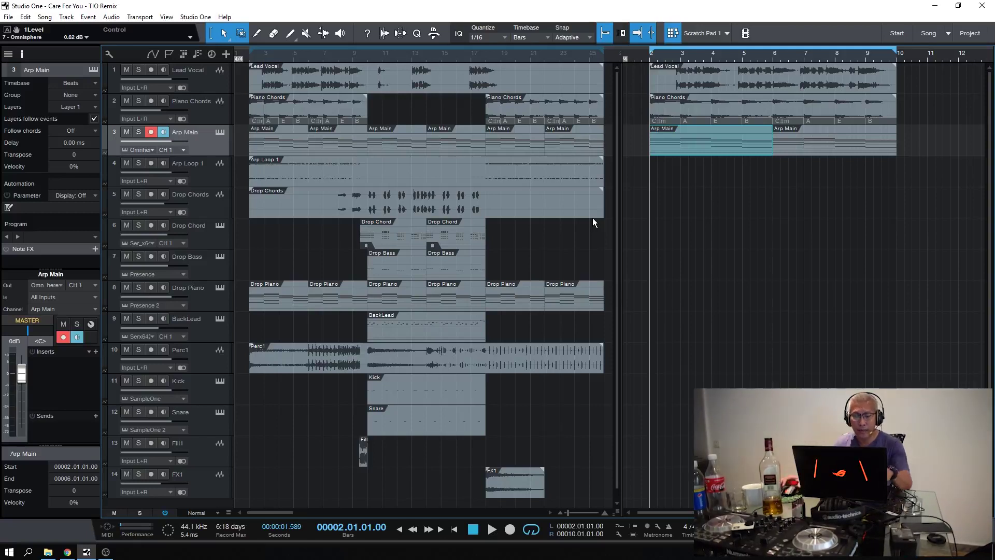
left_click(218, 133)
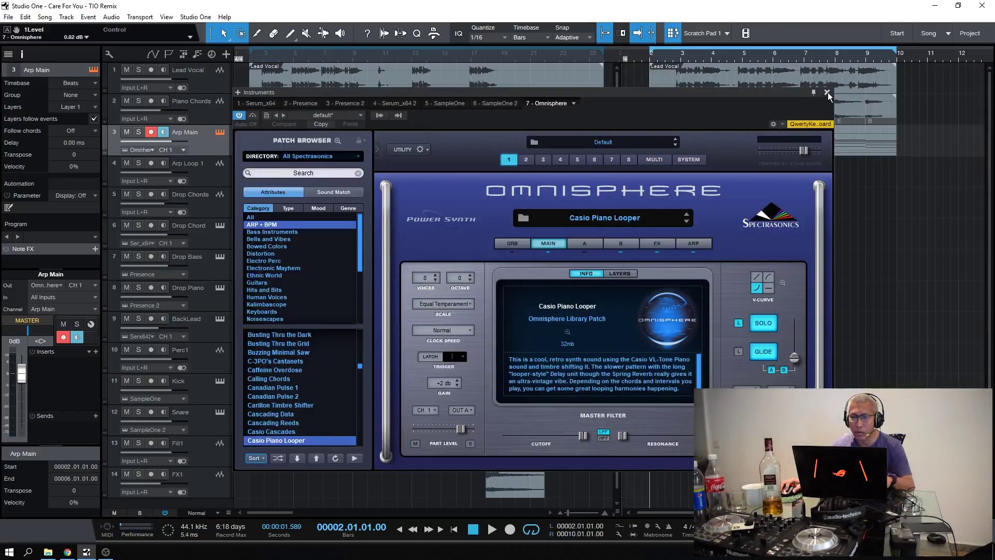
left_click(827, 93)
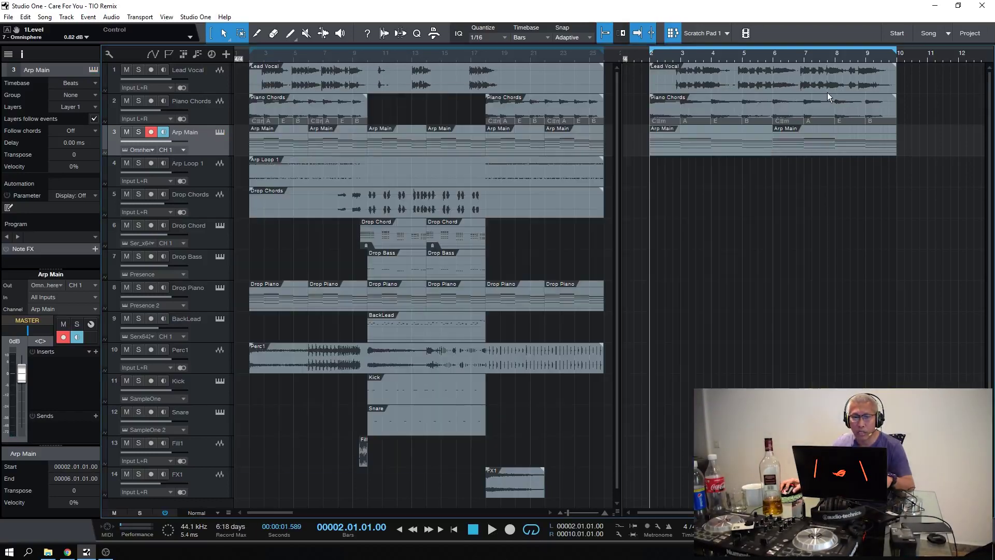
- Solo the Drop Chord track, play its first part from bar 9 with its Serum instrument displayed, then close the instrument and stop playback
left_click(360, 235)
left_click(143, 225)
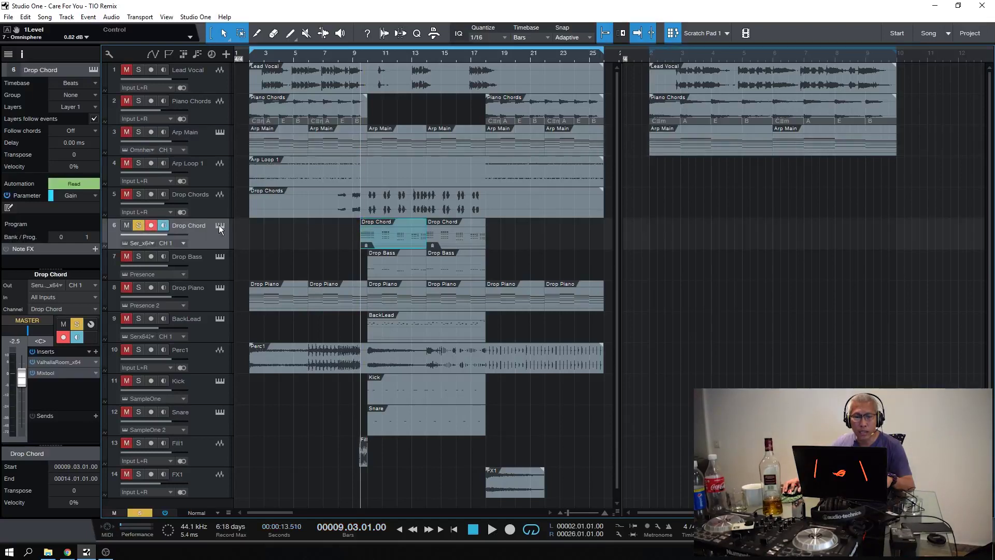
left_click(219, 226)
left_click_drag(512, 66, 538, 58)
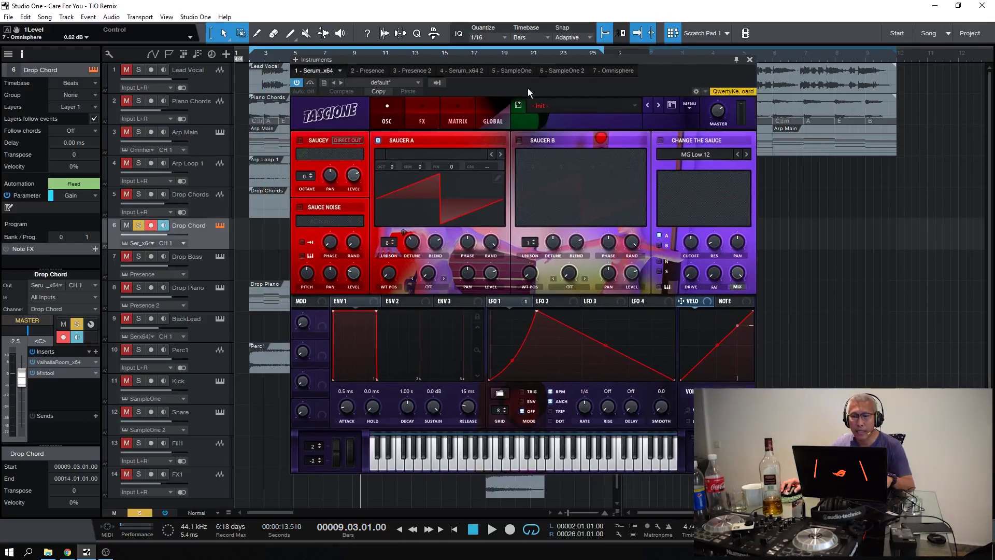
key("space")
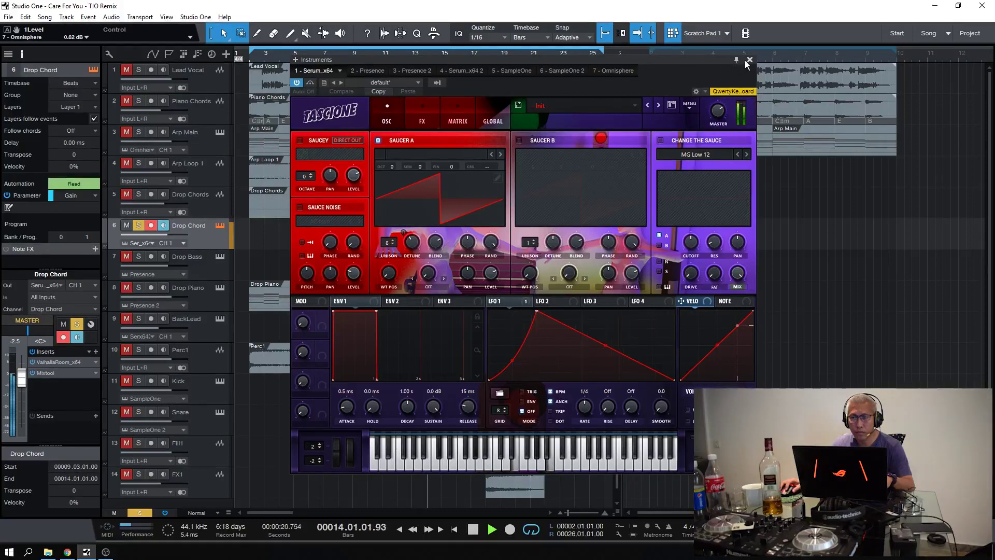
key("space")
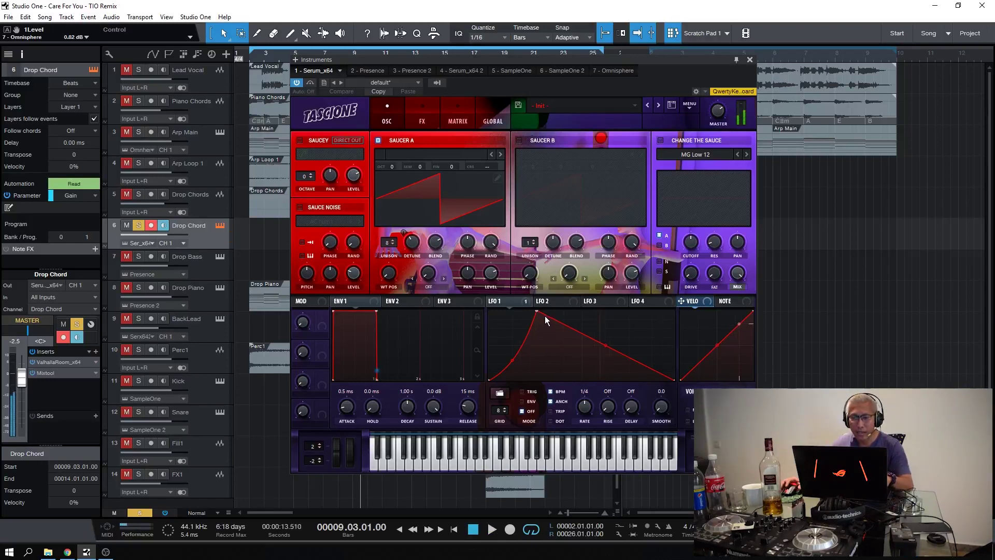
key("space")
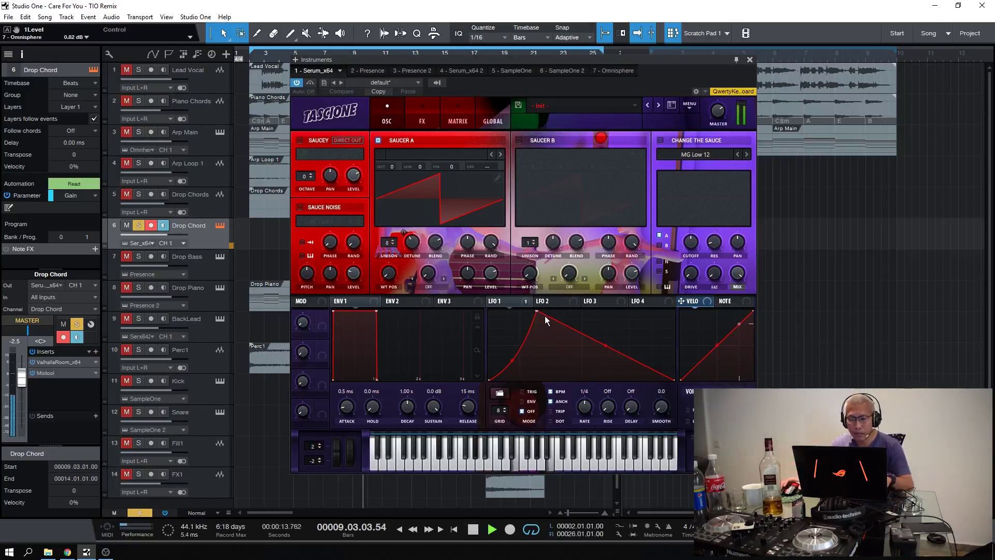
left_click(750, 59)
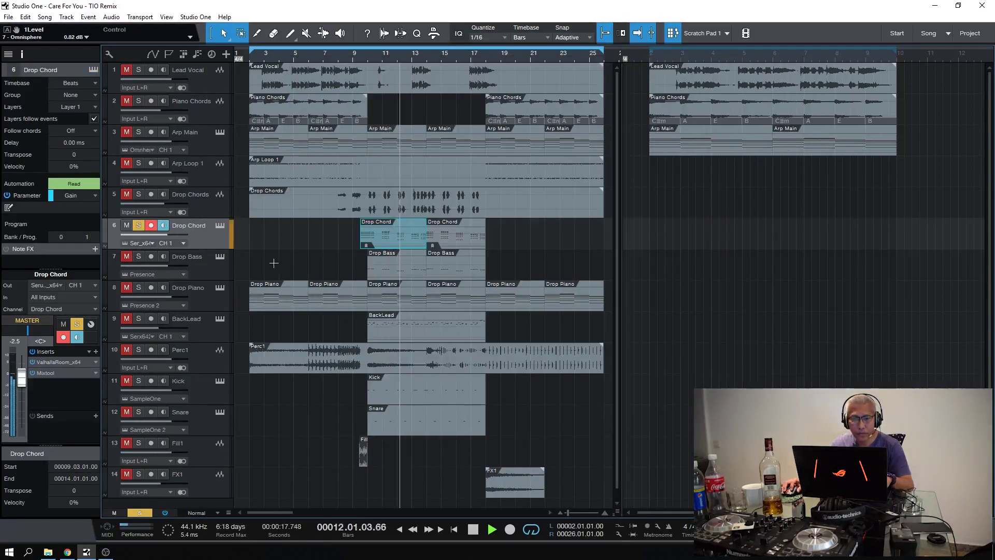
key("space")
- Move the solo to Drop Bass and audition its first part from bar 10 while viewing its Presence instrument, closing it when done
left_click(365, 267)
left_click(177, 249)
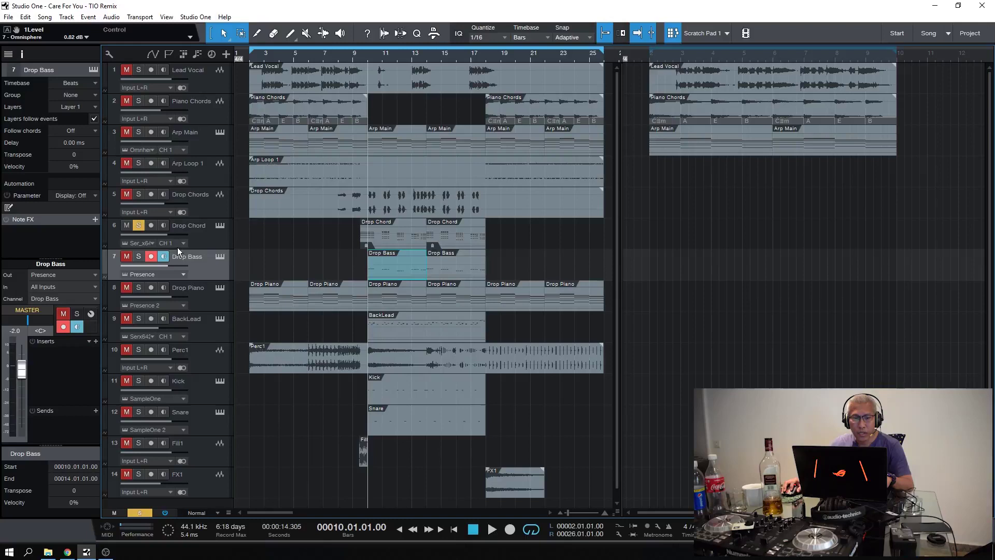
left_click(138, 226)
key("s")
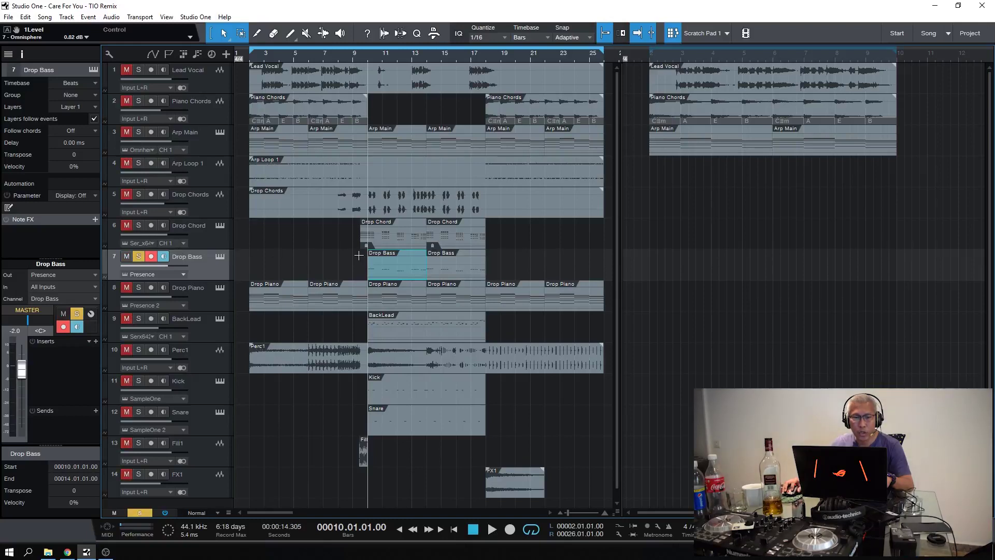
left_click(219, 257)
left_click_drag(524, 74, 528, 81)
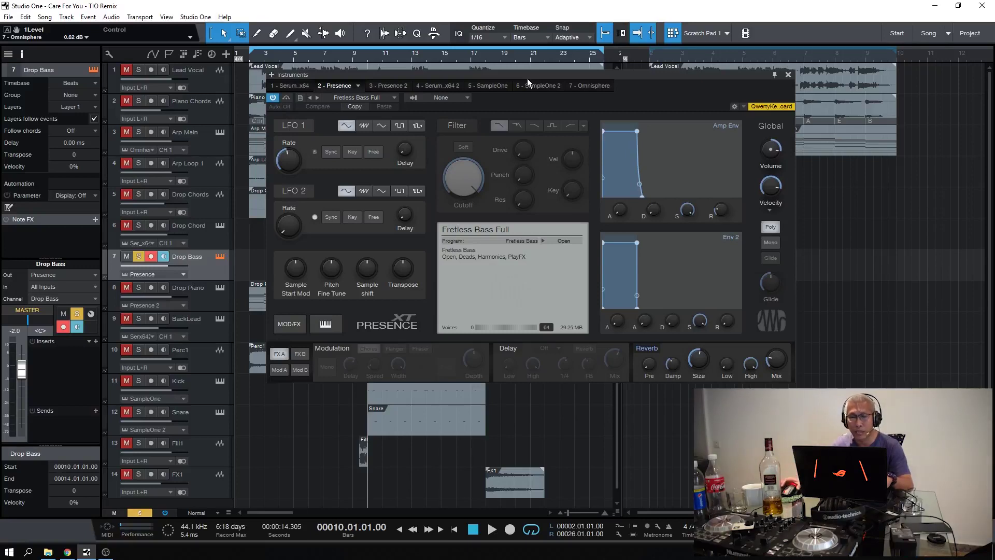
key("space")
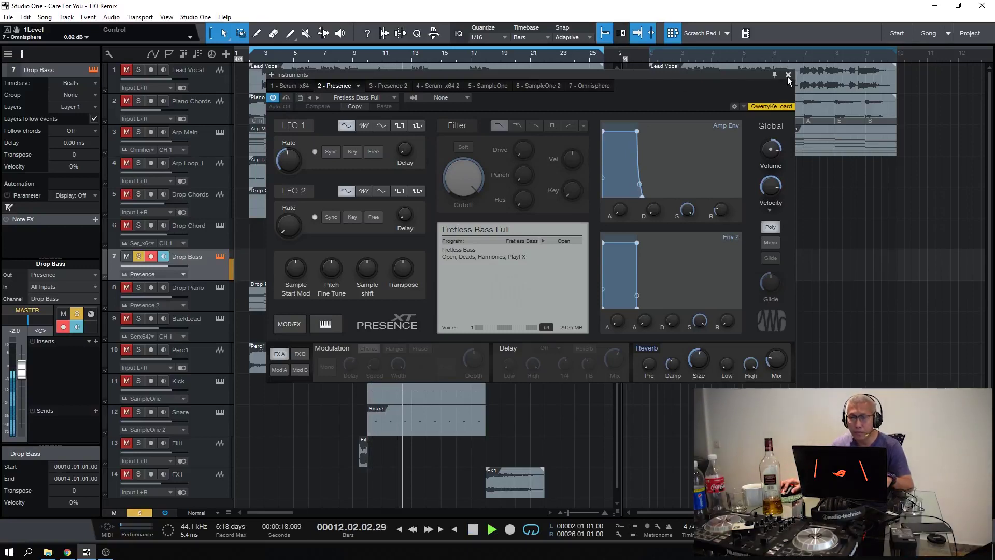
key("space")
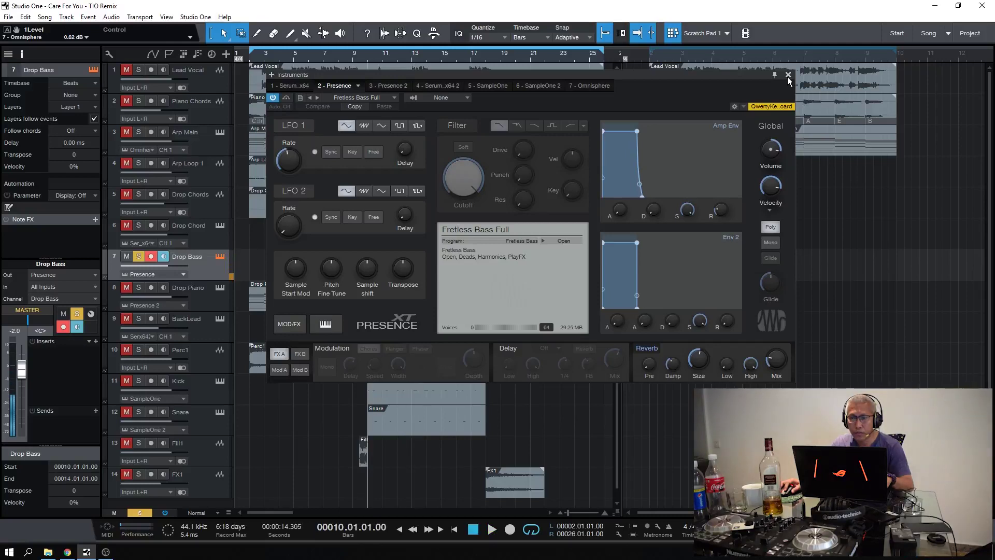
left_click(788, 75)
- Switch the solo to Drop Piano and play it from bar 2 with its Presence instrument shown, closing the instrument window
left_click(254, 306)
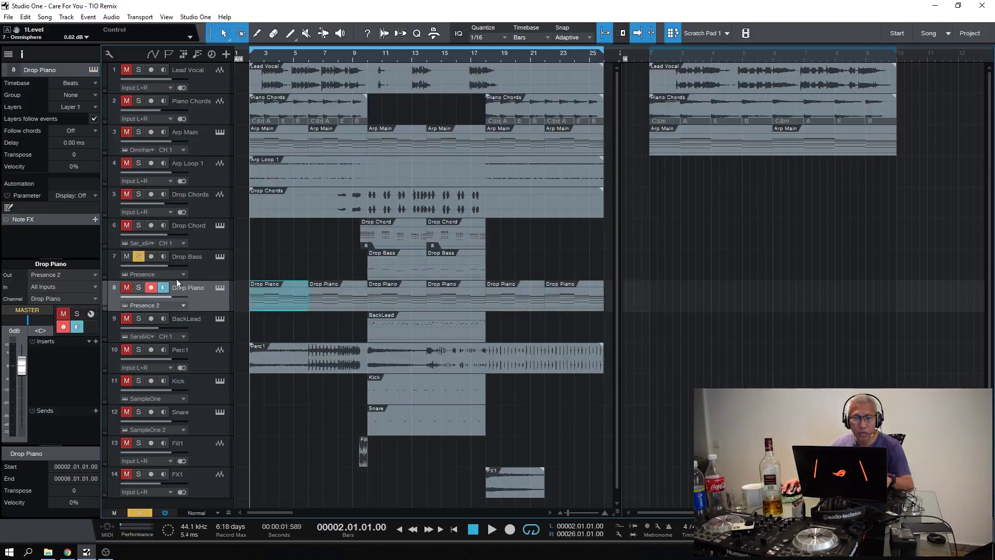
left_click(139, 257)
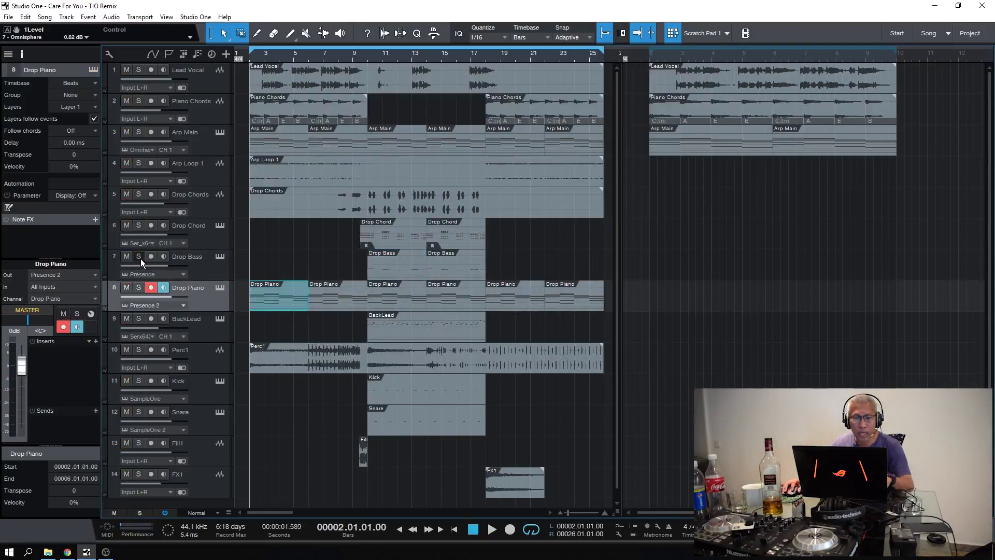
left_click(138, 289)
left_click(220, 288)
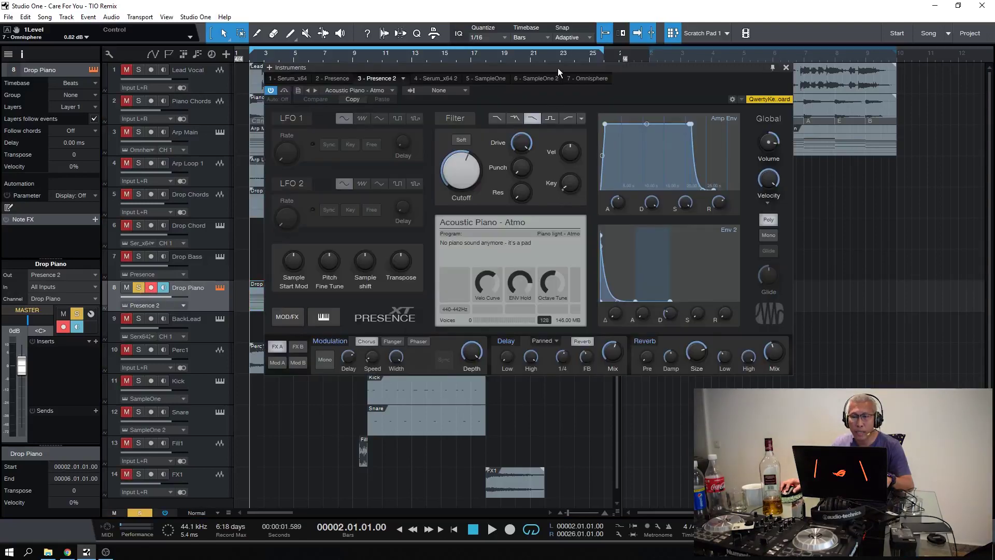
left_click_drag(557, 67, 575, 73)
key("space")
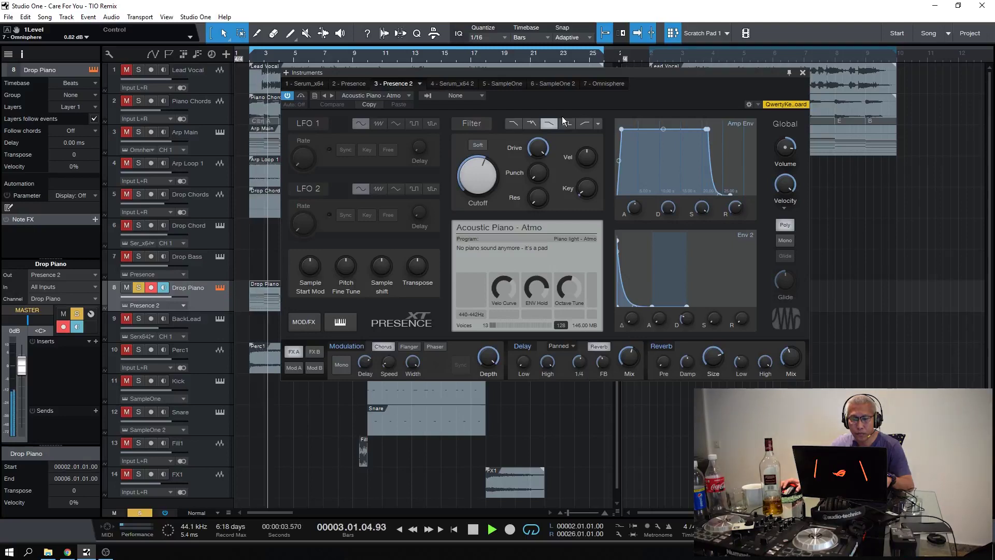
left_click(802, 73)
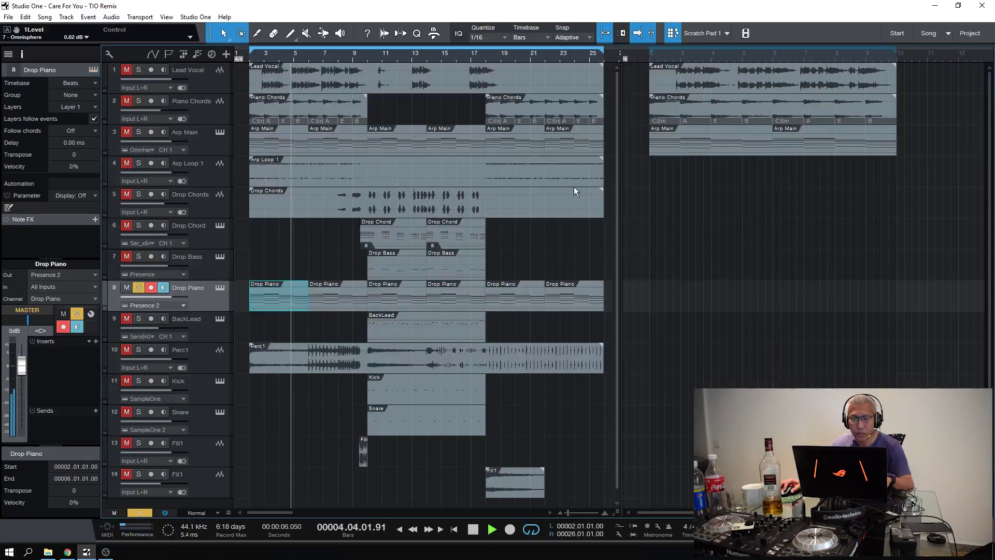
- Solo BackLead instead and audition its part from bar 10 with its Serum instrument displayed, closing the instrument after stopping playback
left_click(369, 324)
key("space")
left_click(138, 318)
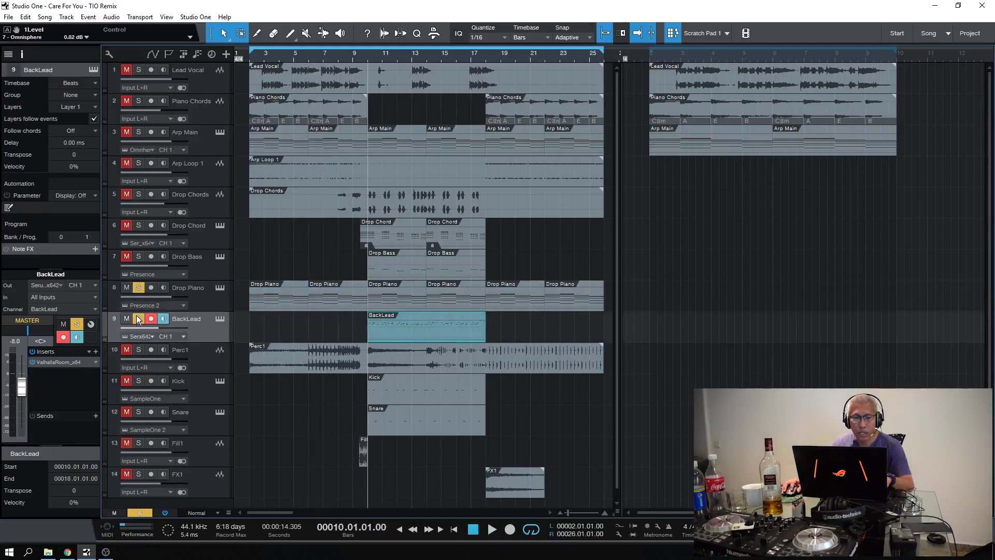
left_click(220, 319)
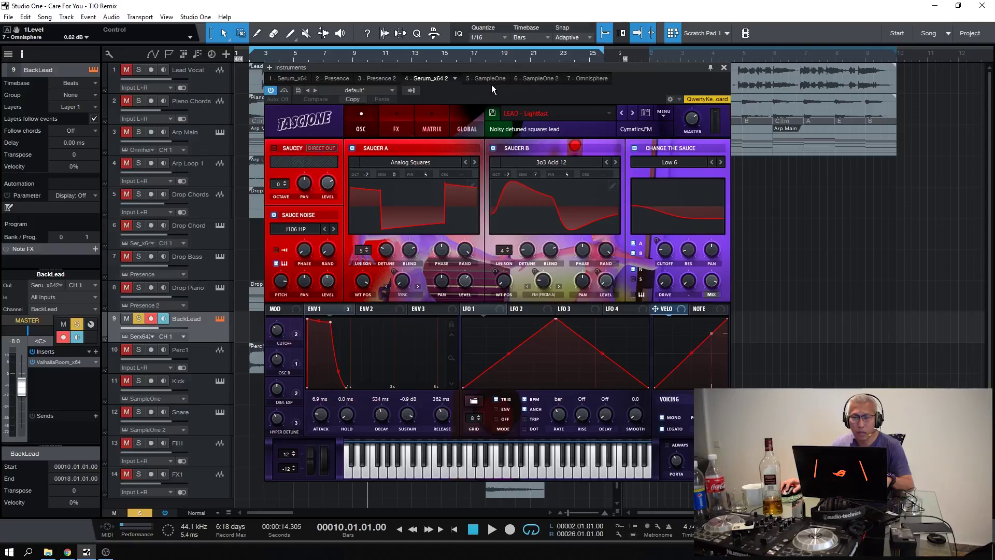
left_click_drag(493, 68, 509, 63)
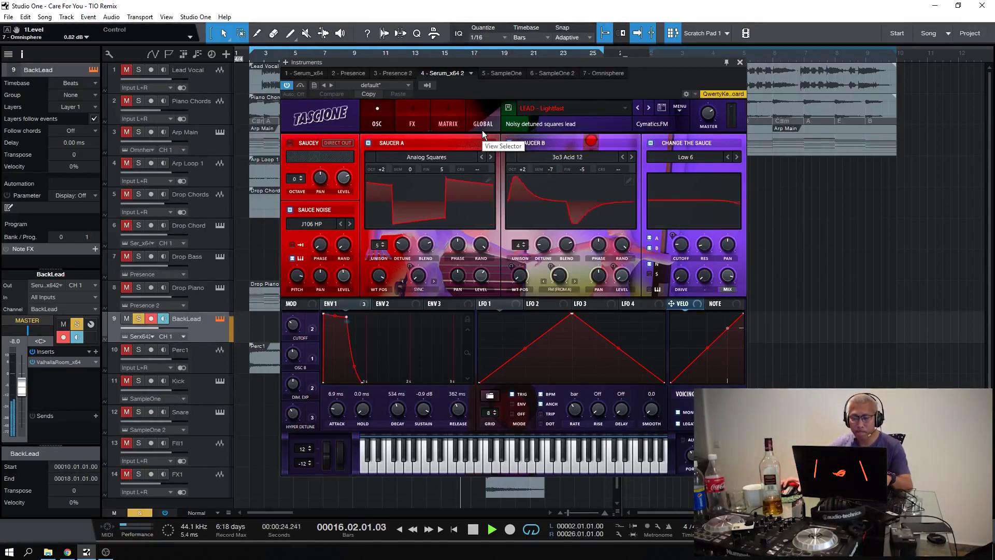
key("space")
left_click(741, 63)
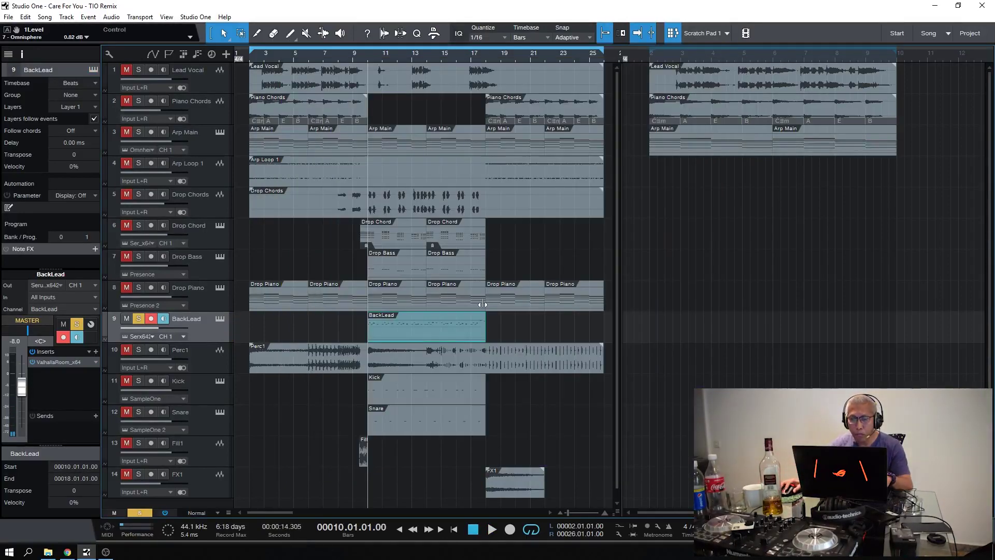
- Solo only the Kick track and review the Wave, Mapping, Envelopes and Record pages of its SampleOne instrument before closing it
left_click(366, 391)
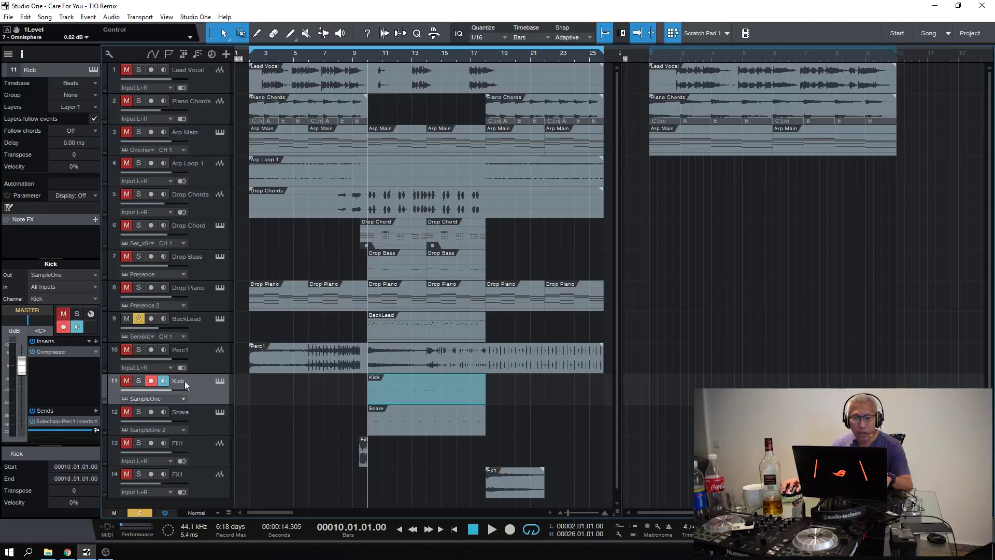
left_click(139, 381)
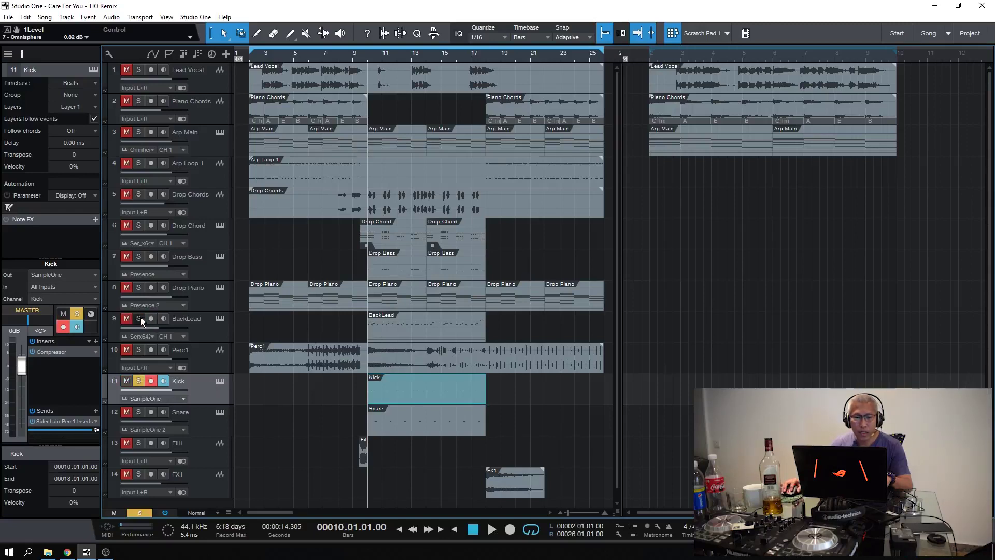
left_click(219, 384)
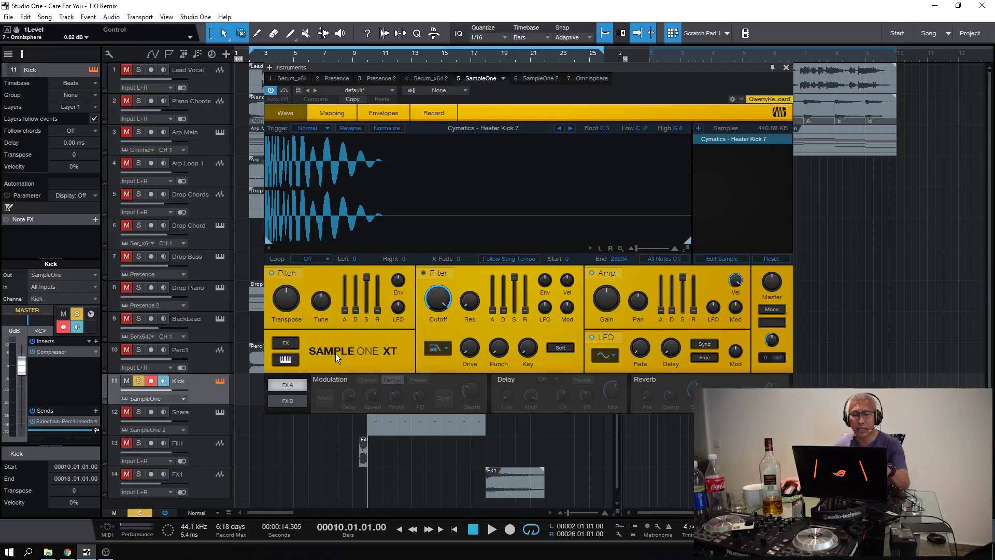
left_click(323, 117)
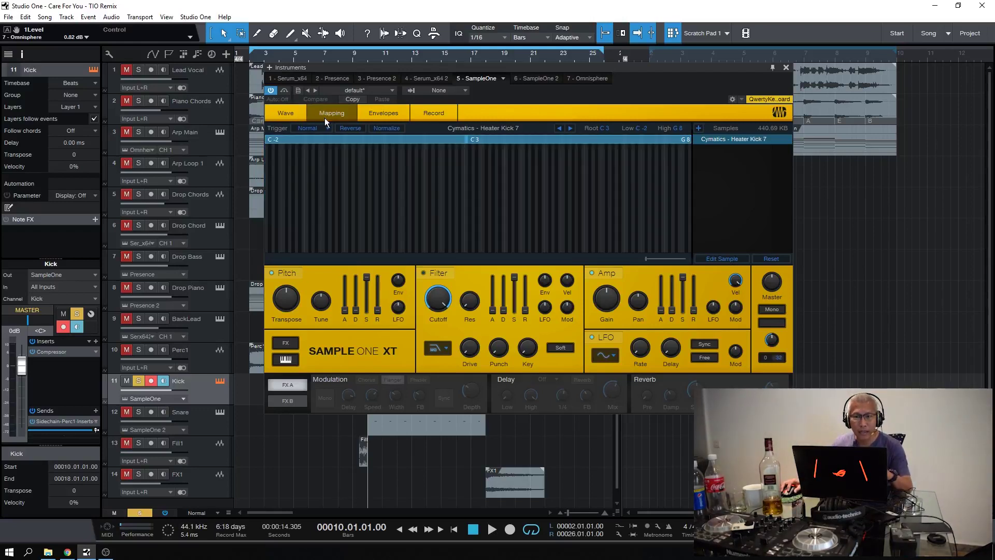
left_click(372, 116)
left_click(424, 114)
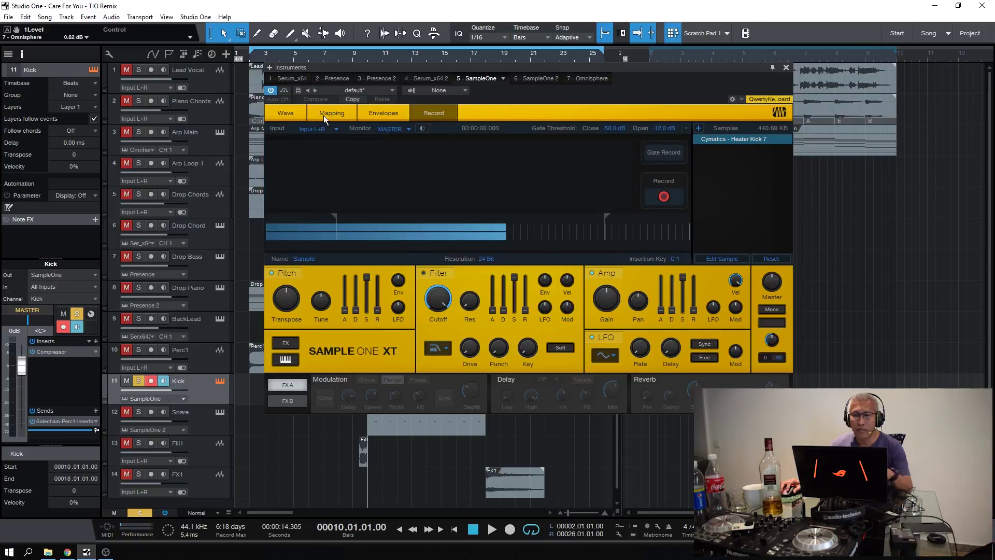
left_click(295, 114)
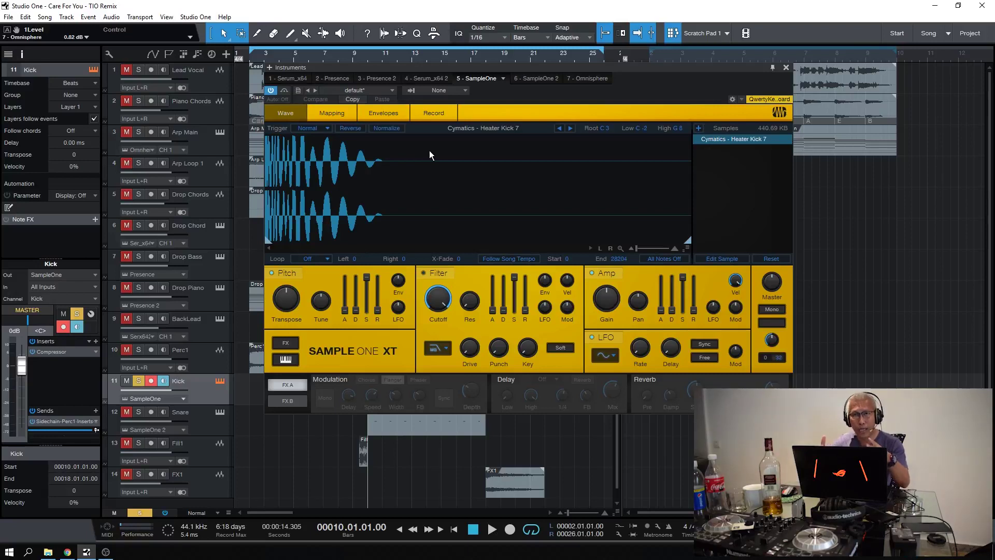
left_click(786, 68)
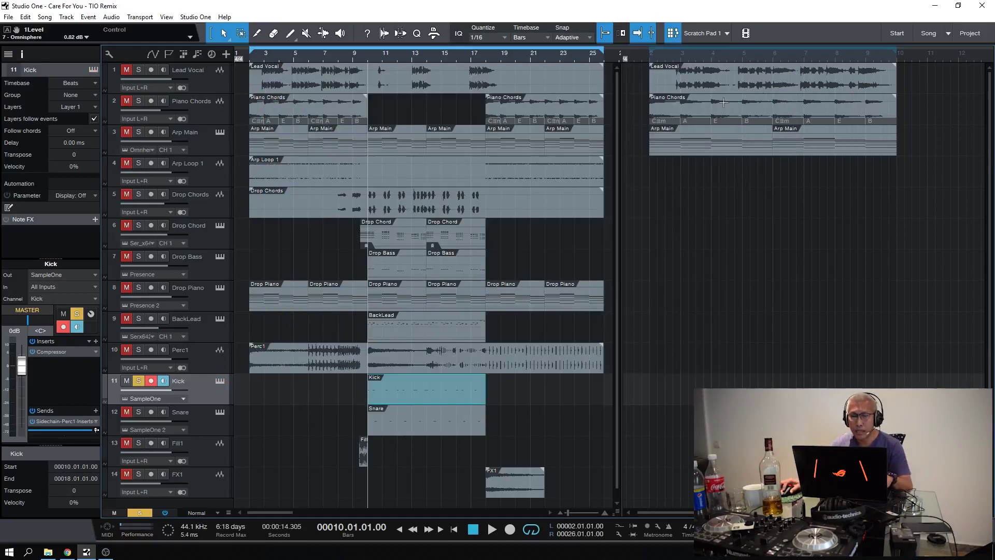
- Replace the Kick solo with Snare and briefly play it from bar 10 while viewing its SampleOne instrument, closing the window
left_click(139, 383)
left_click(220, 412)
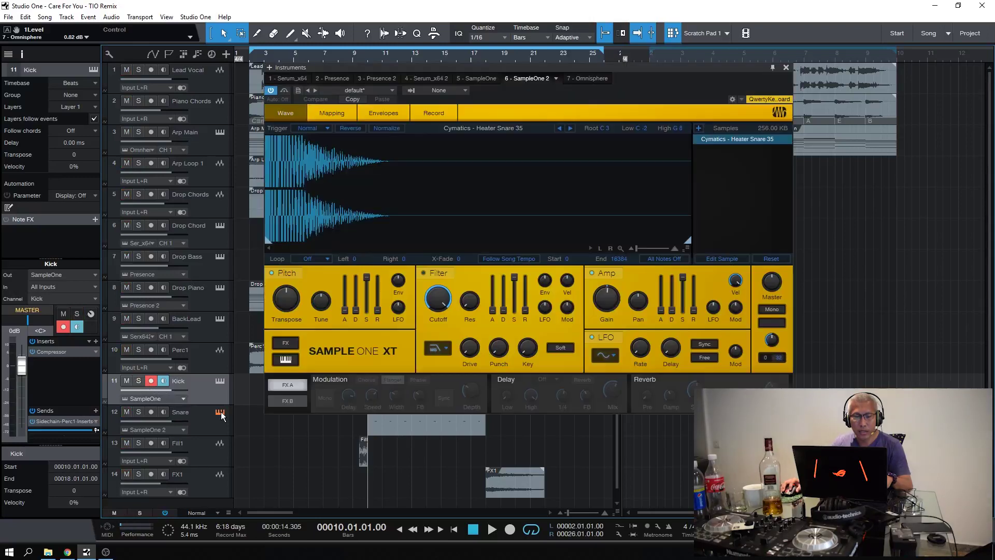
left_click(139, 412)
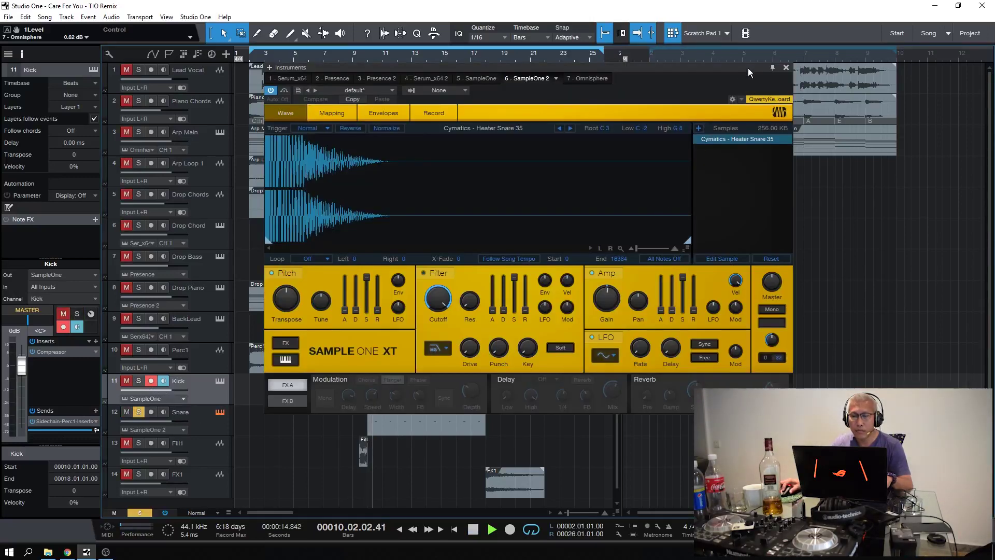
key("space")
left_click(785, 69)
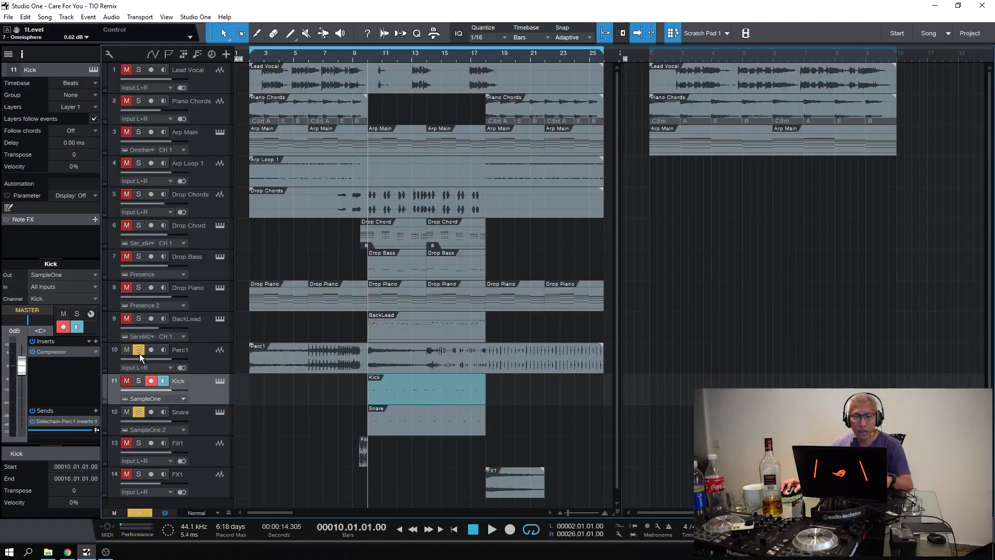
- Solo only the Kick again and play it from bar 10 with its SampleOne instrument displayed, stopping playback and closing the window
left_click(138, 381)
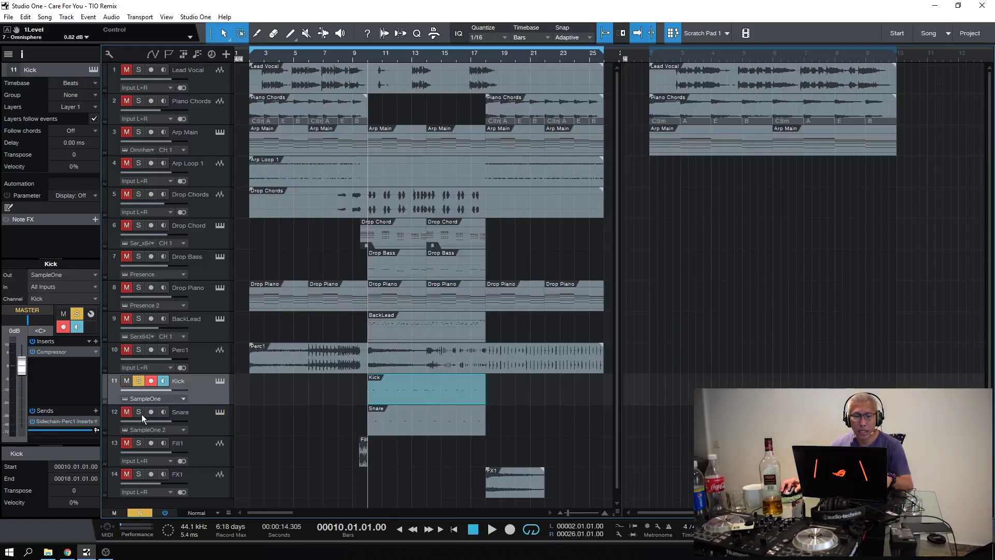
left_click(219, 381)
key("space")
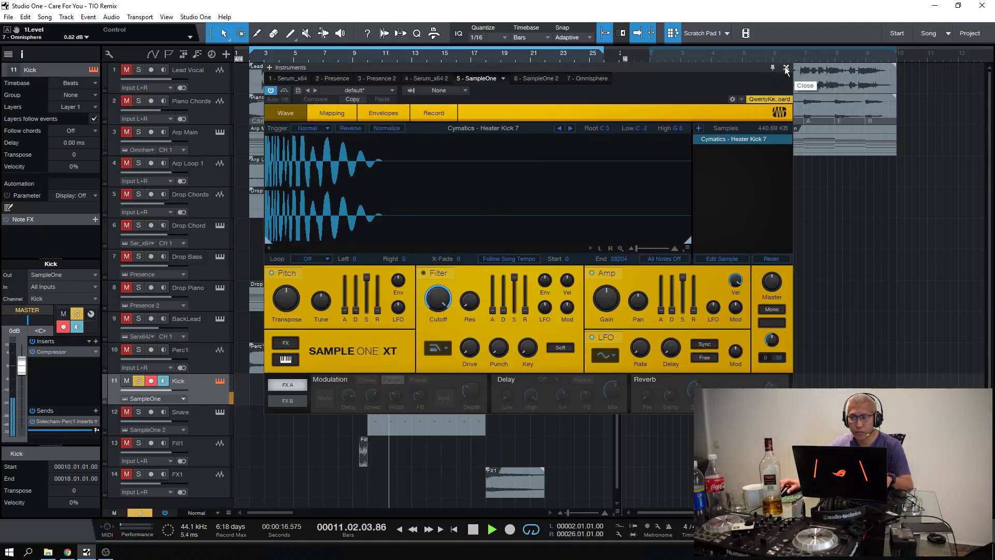
key("space")
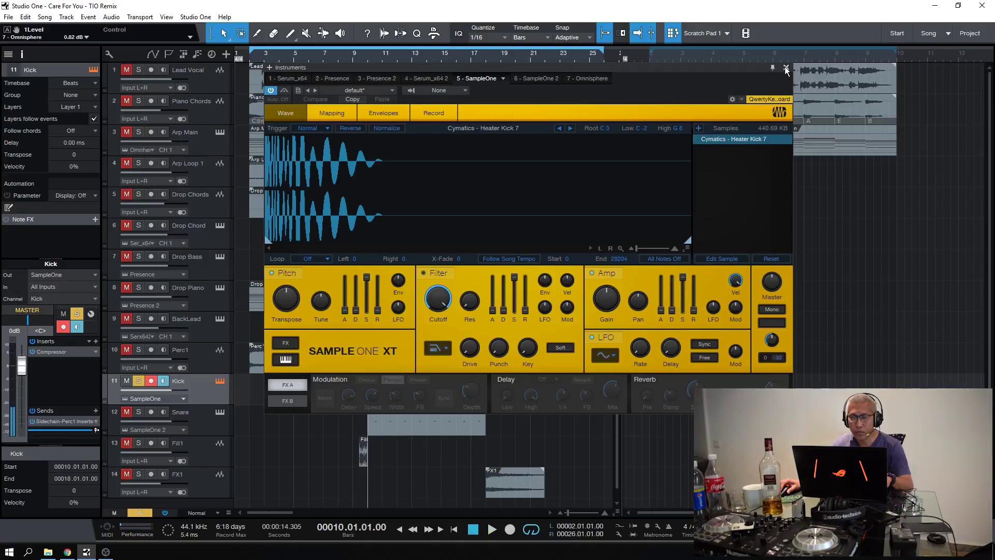
left_click(787, 69)
- Clear the Kick solo and play the full main arrangement from bar 2 to its end with nothing selected
left_click(251, 61)
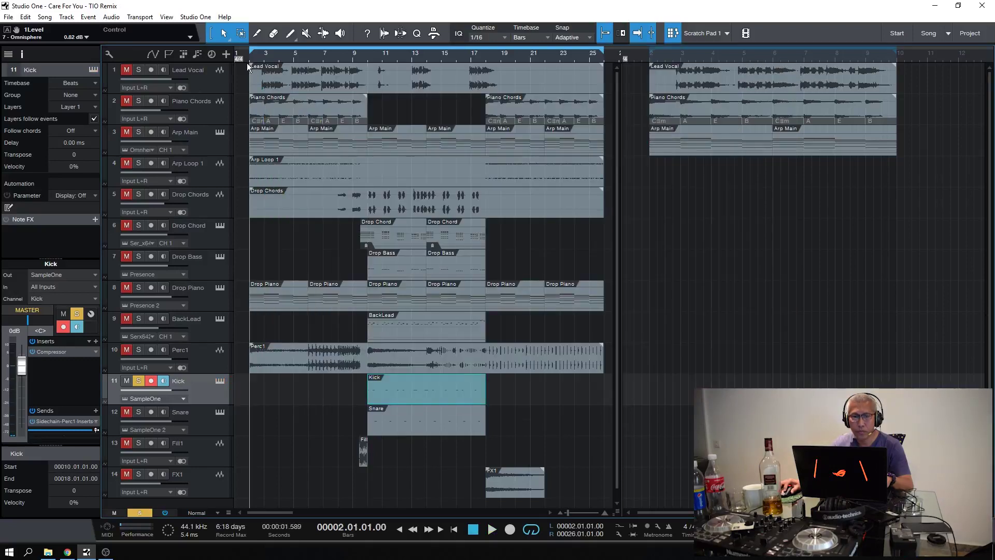
left_click(139, 381)
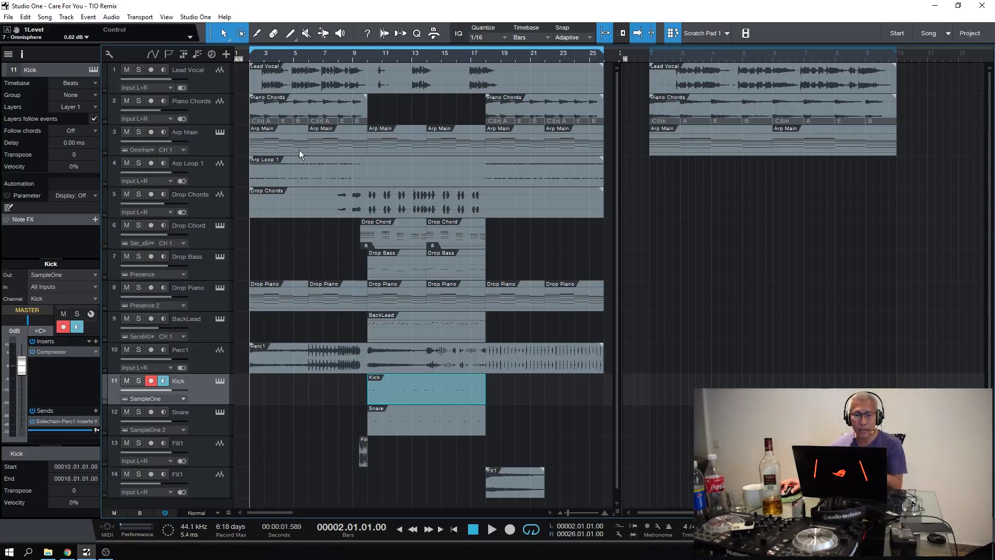
left_click(254, 394)
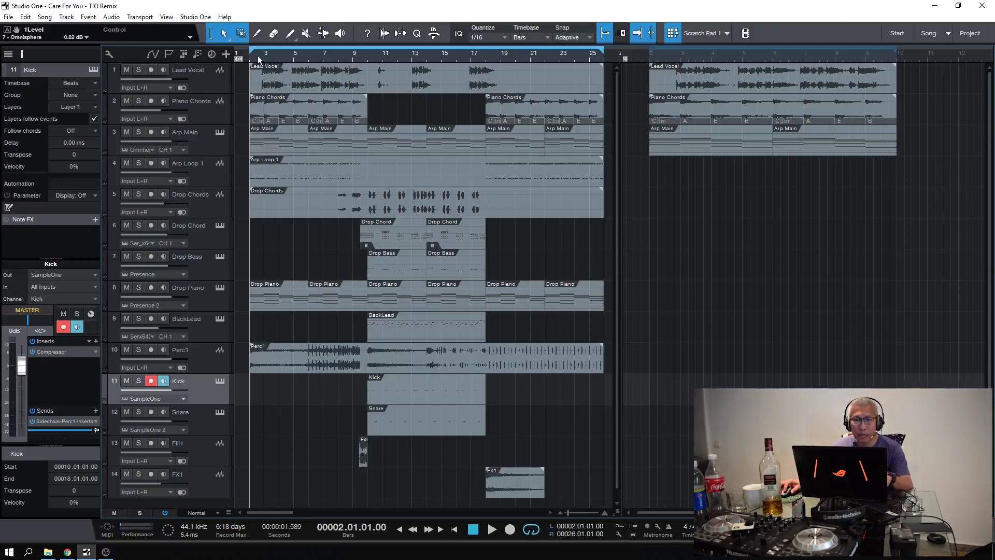
key("space")
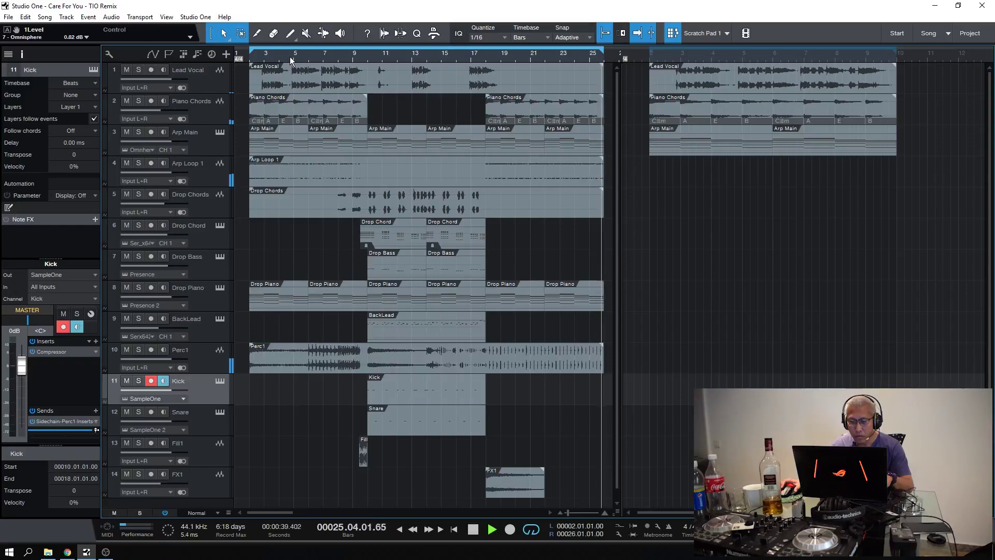
key("space")
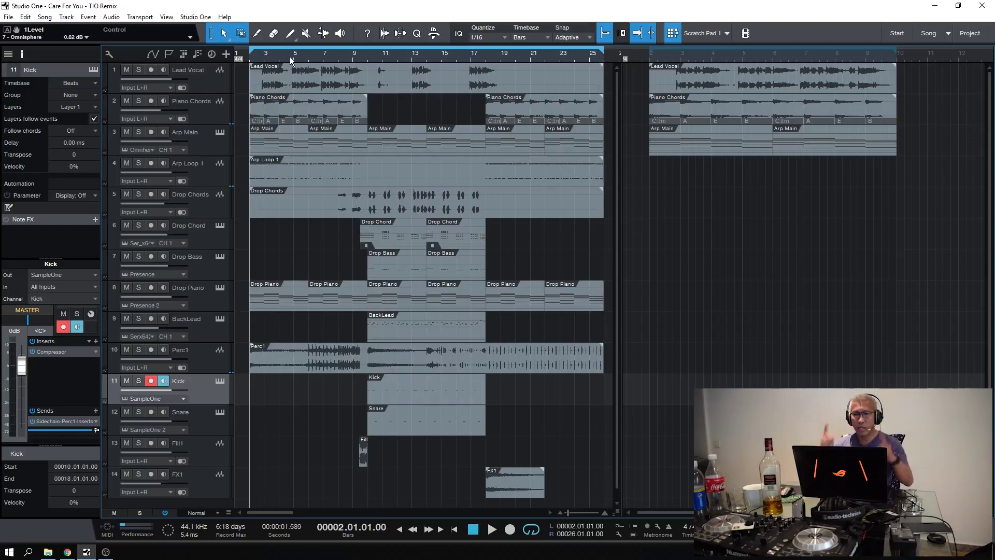